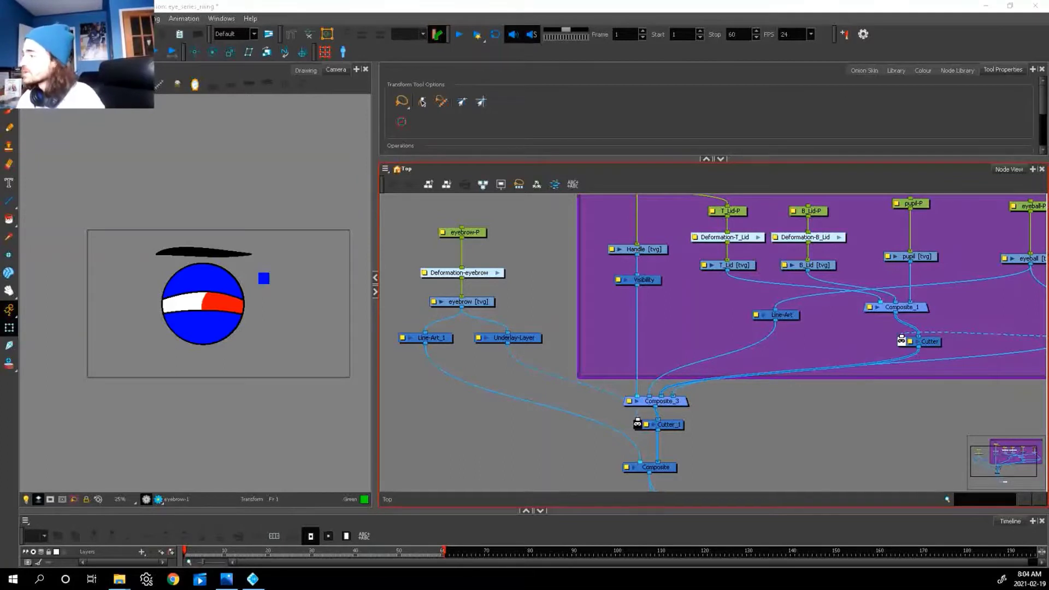
Step: Examine how the finished eyebrow's nodes, Line-Art_1, Underlay-Layer, Composite_3 and Cutter_1, are connected, and test moving the eyebrow by its peg
click(405, 219)
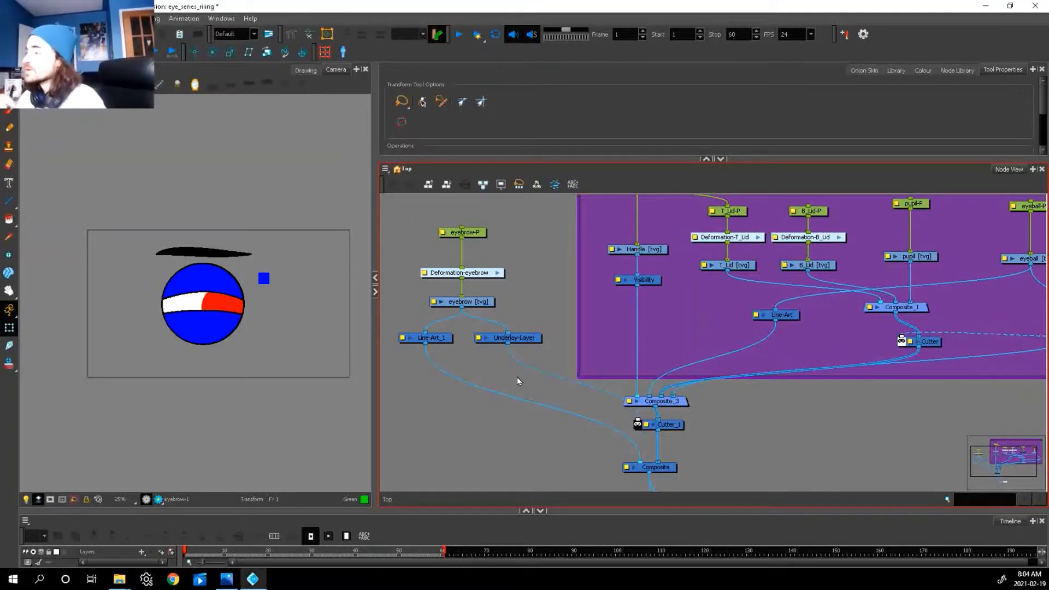
click(486, 300)
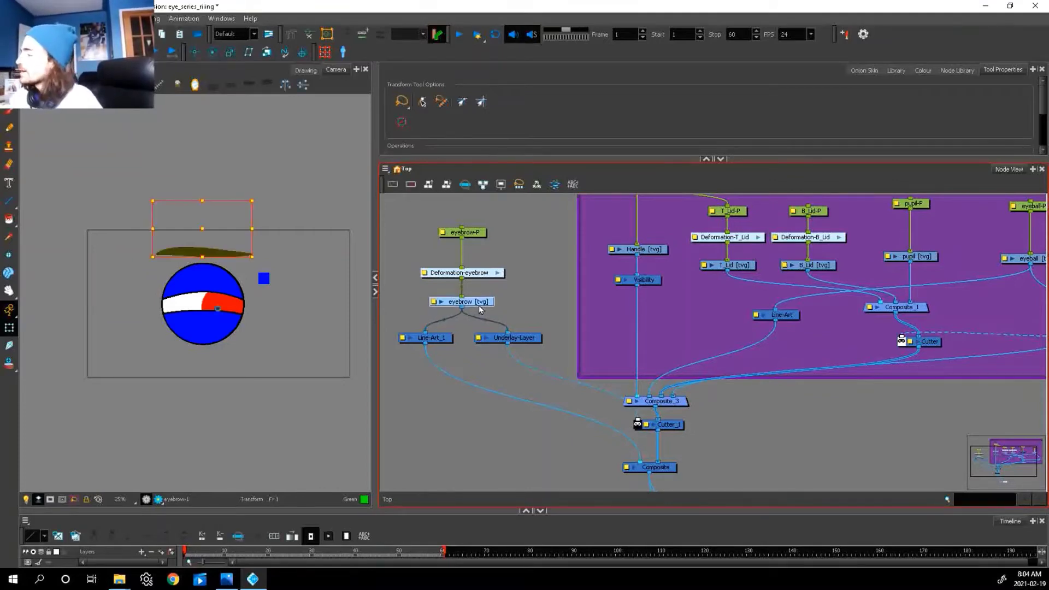
drag(481, 277, 480, 277)
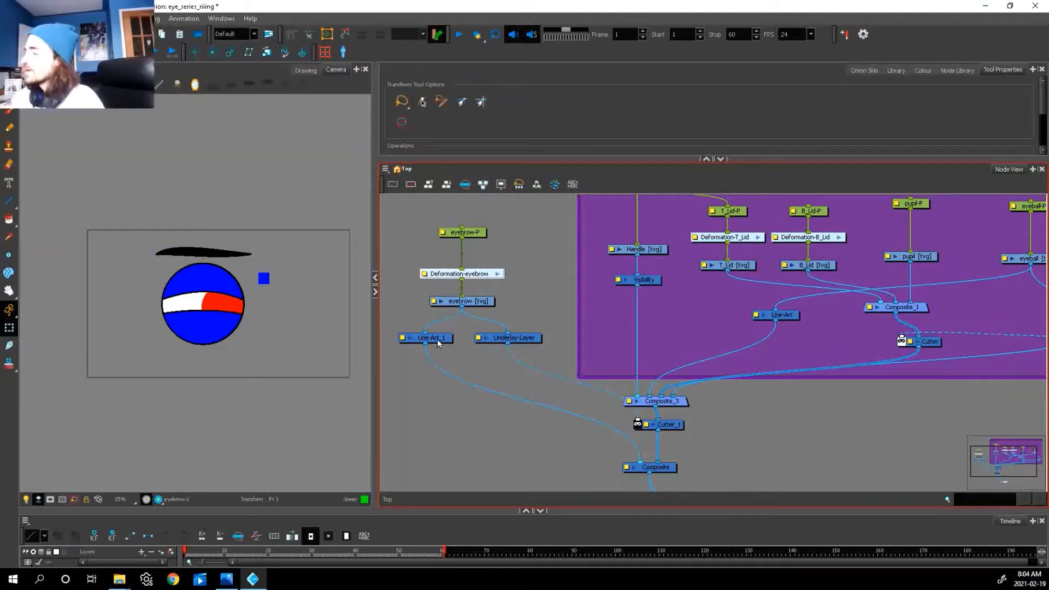
click(437, 340)
click(520, 339)
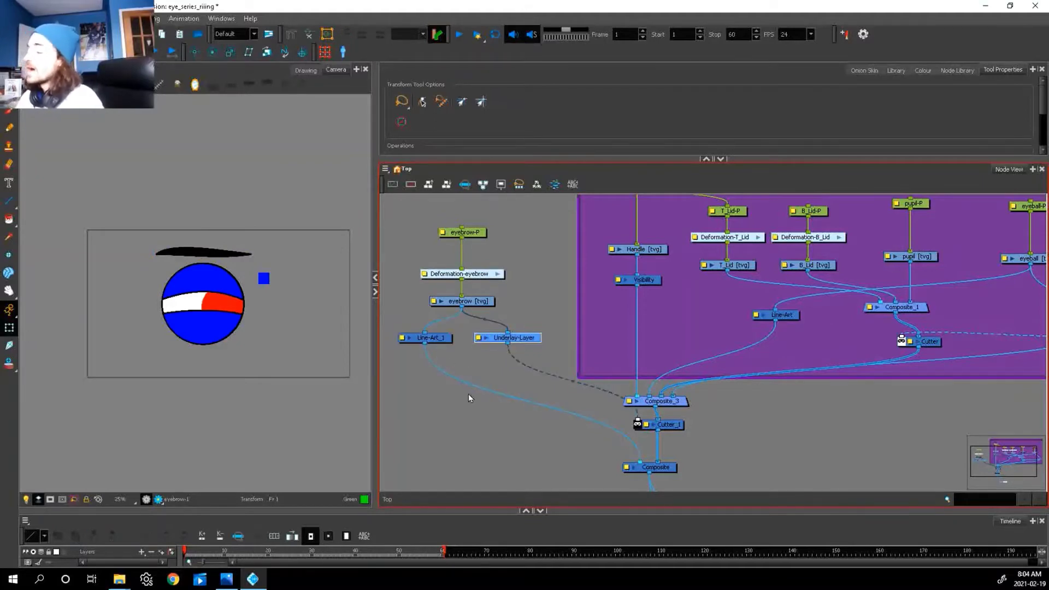
drag(681, 404, 684, 404)
drag(675, 424, 674, 430)
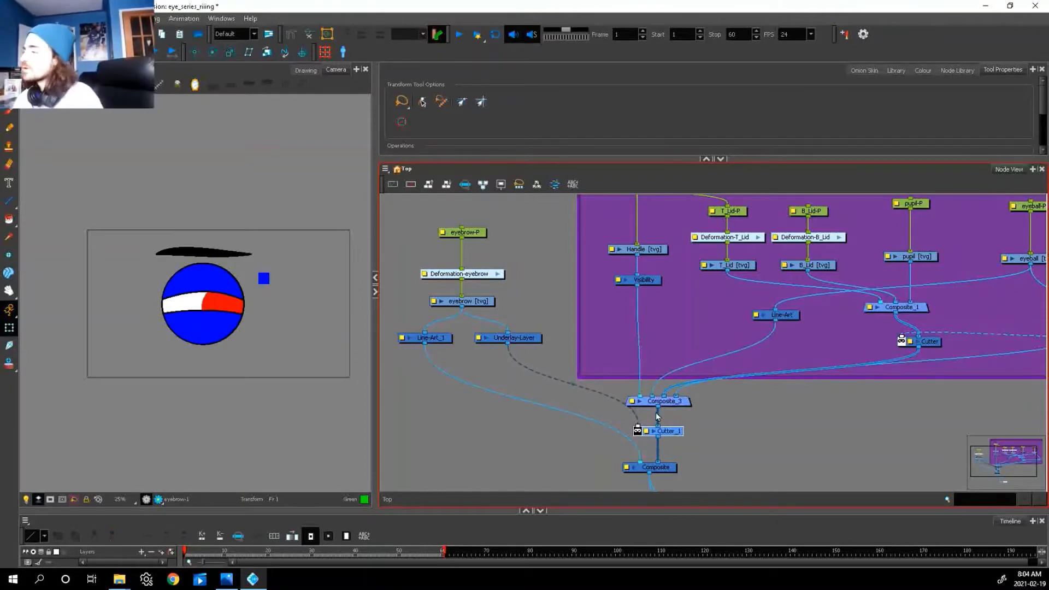
click(480, 234)
mouse_move(202, 230)
mouse_down()
mouse_move(203, 267)
mouse_move(202, 240)
mouse_up()
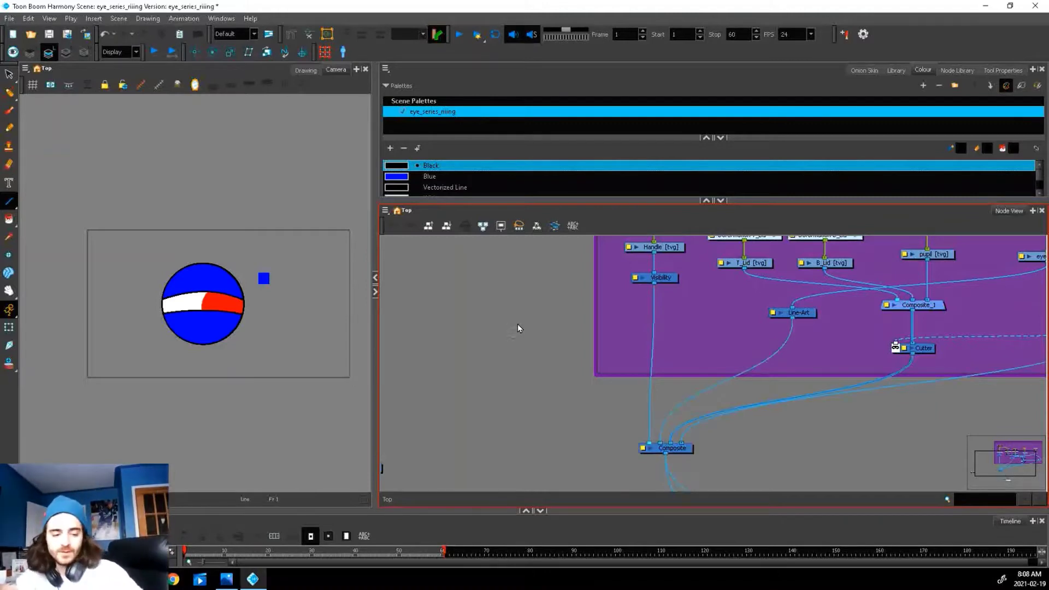
Step: Add a vector drawing layer named EYEBROW
key(ctrl+r)
text(EYE)
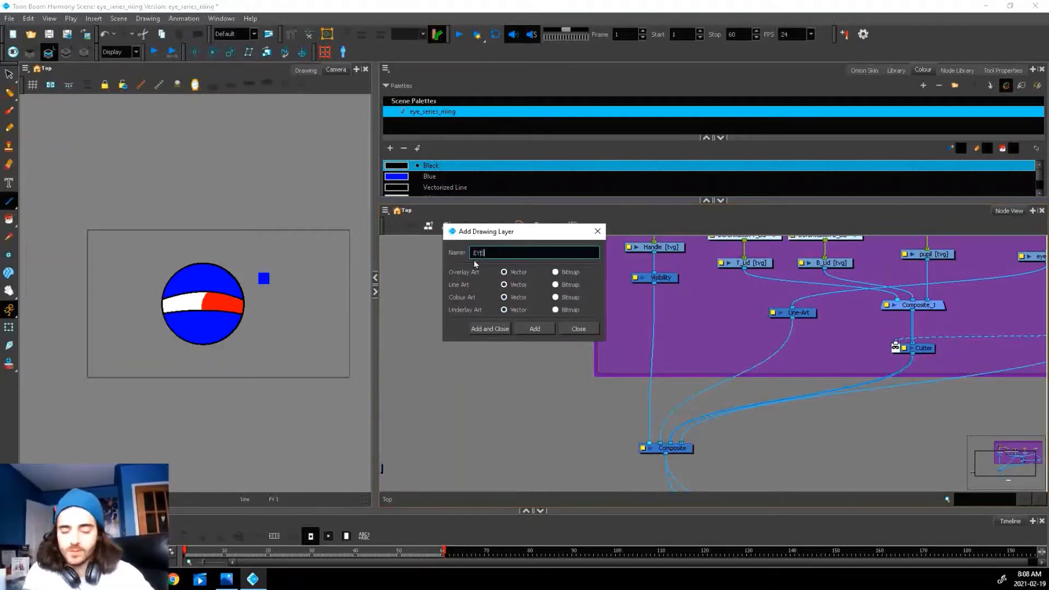
text(BROW)
click(490, 329)
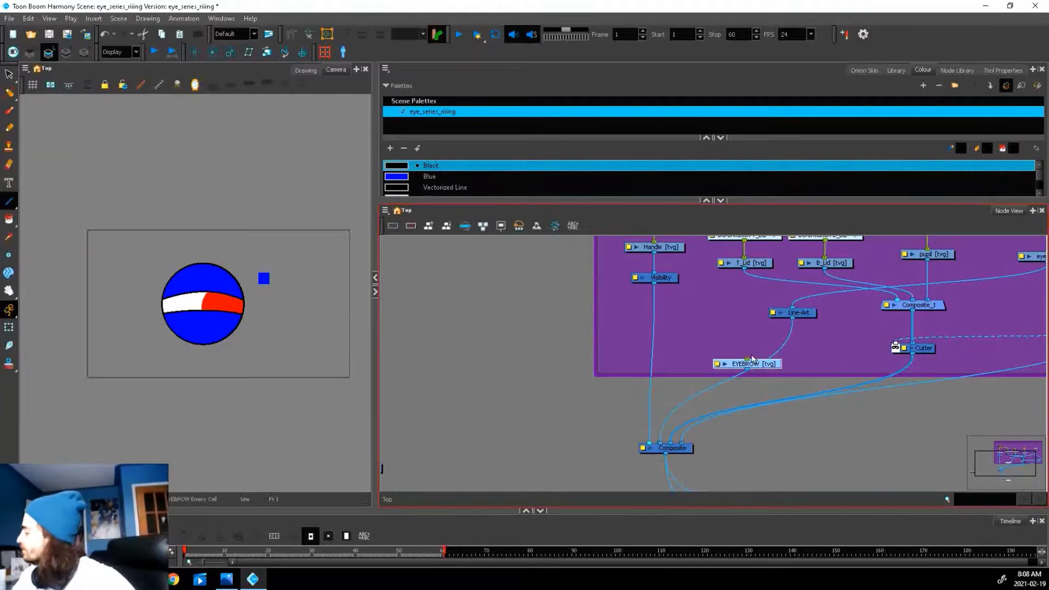
Step: Connect the EYEBROW drawing to the first port of the Composite outside the purple backdrop, and add a parent peg above it
drag(667, 368, 643, 449)
drag(514, 344, 647, 445)
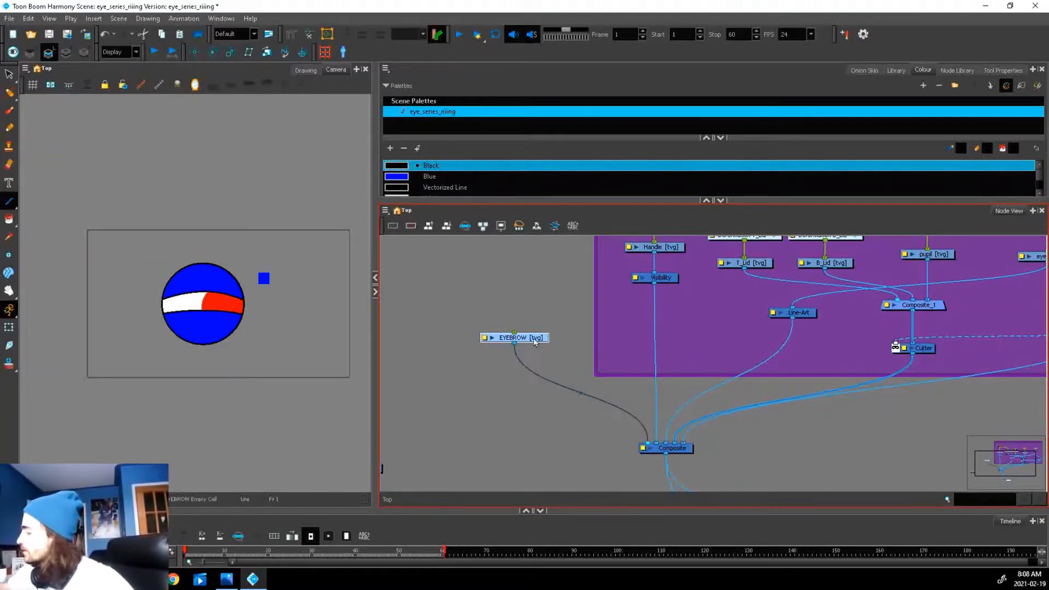
key(ctrl+p)
drag(519, 284, 528, 286)
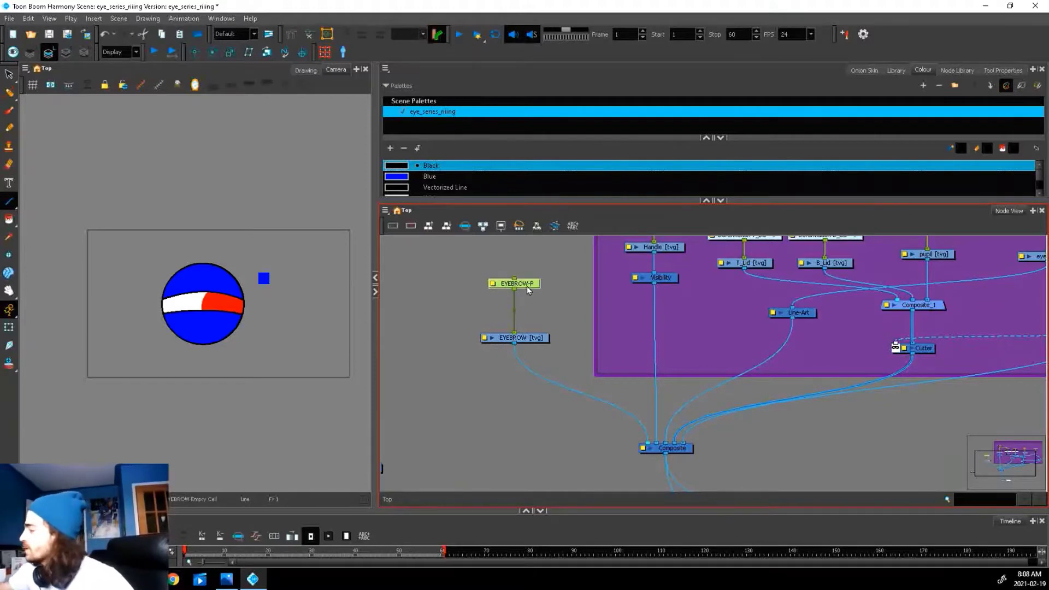
Step: Draw a straight horizontal black line just above the eye on the EYEBROW layer, slightly wider than the eye
click(535, 340)
click(12, 203)
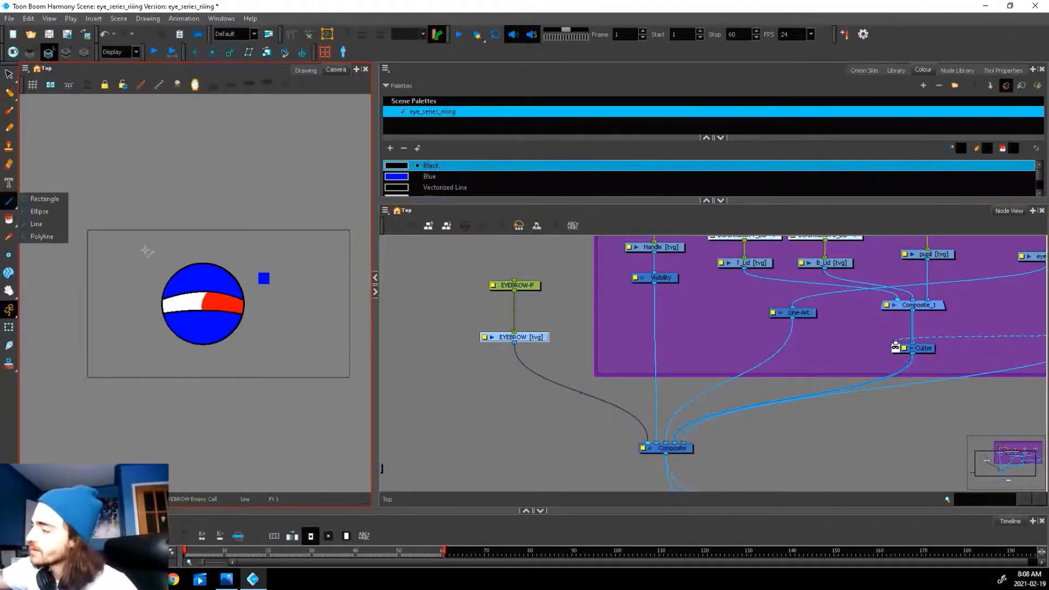
drag(145, 251, 263, 250)
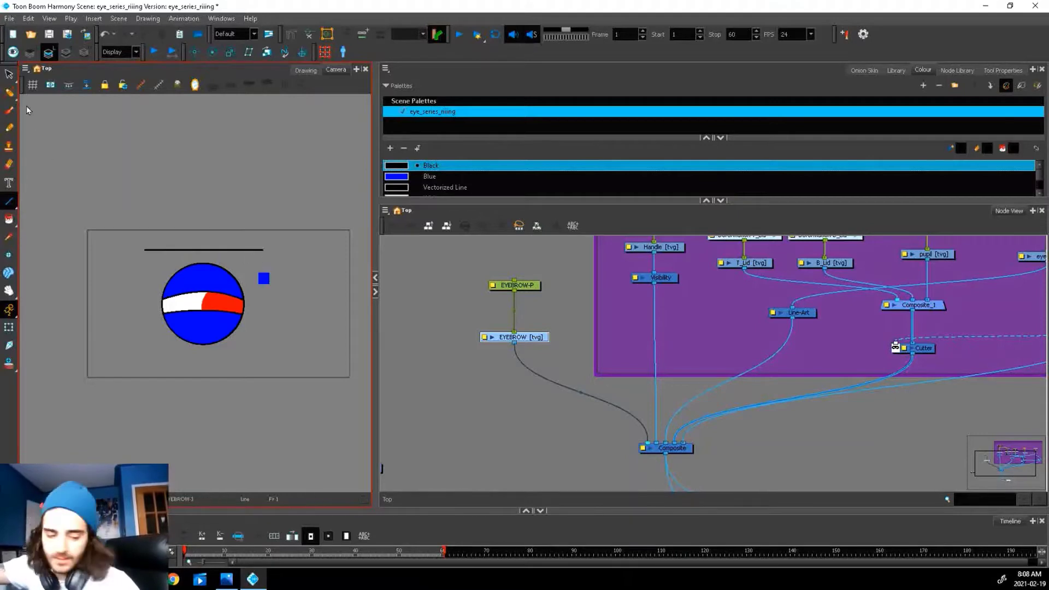
Step: Thicken the middle of the eyebrow line with the pencil editor so both ends taper to points
key(alt+shift+q)
click(146, 250)
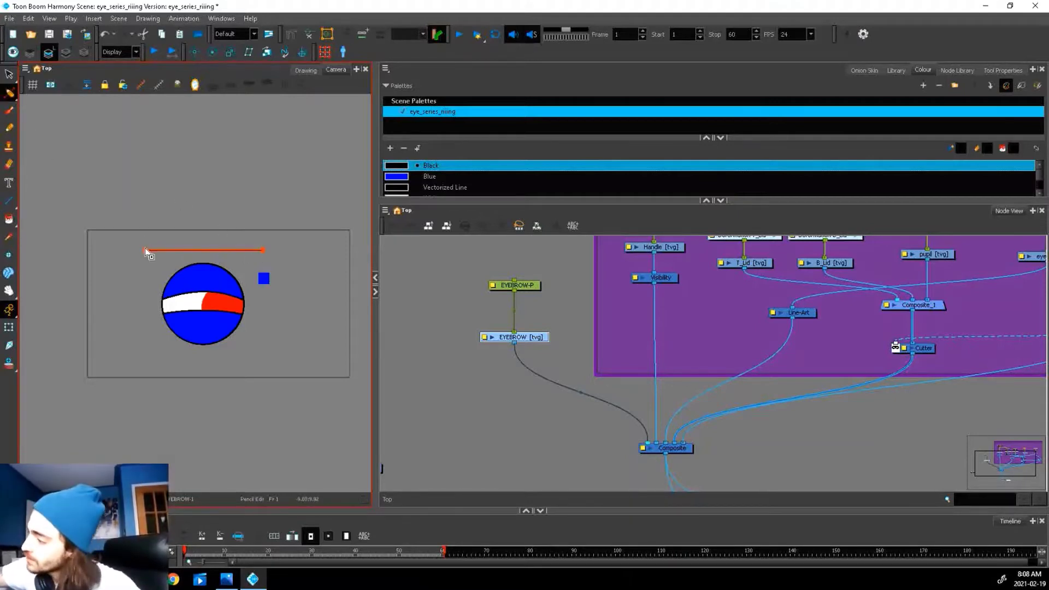
drag(185, 250, 225, 261)
click(297, 428)
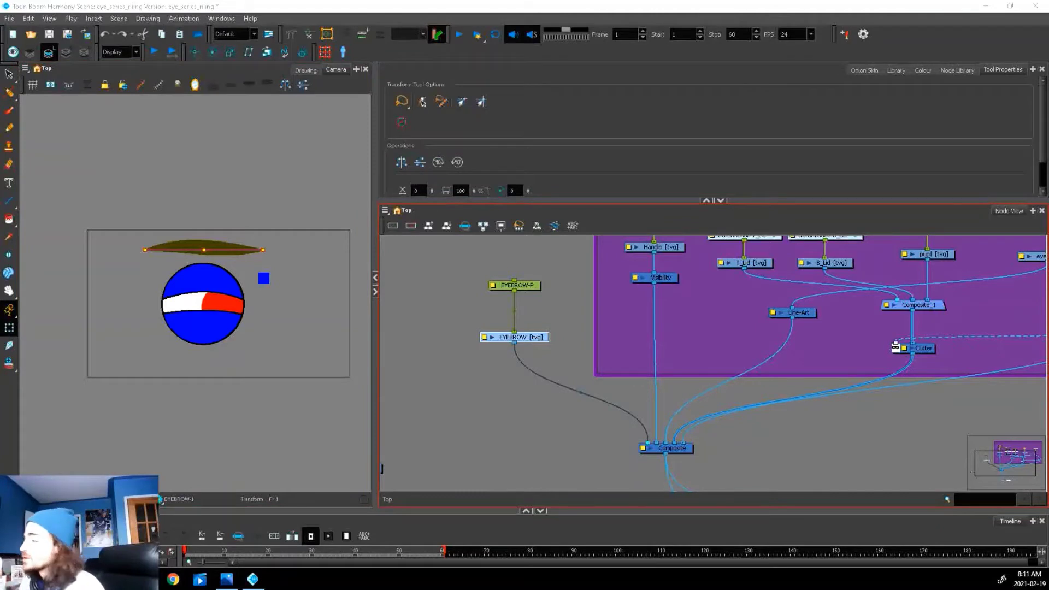
Step: Rig the eyebrow with a curve deformer running from its left tip to its right tip, and test its end point
click(291, 34)
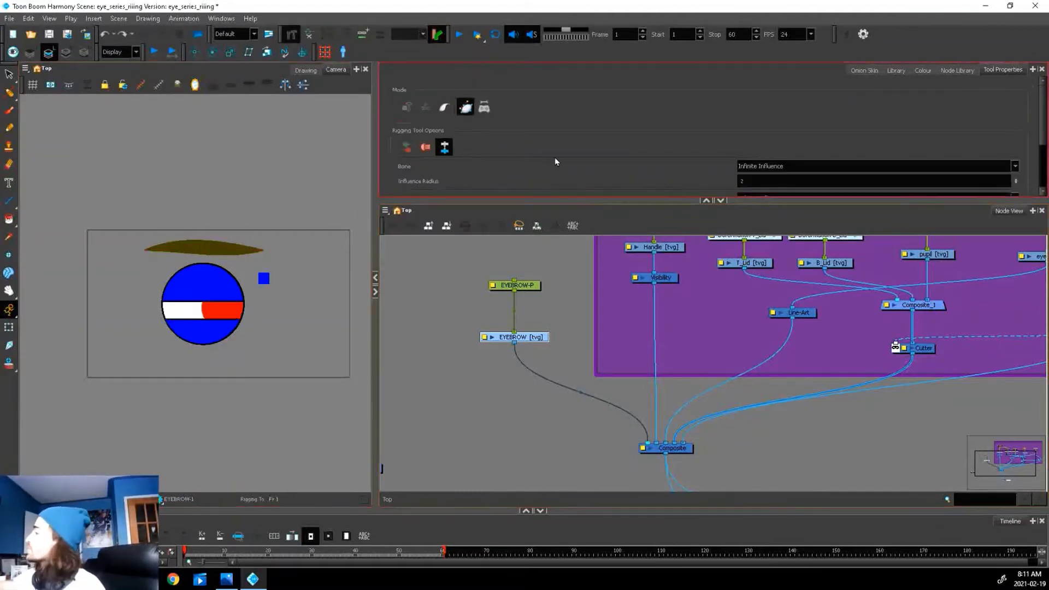
click(147, 247)
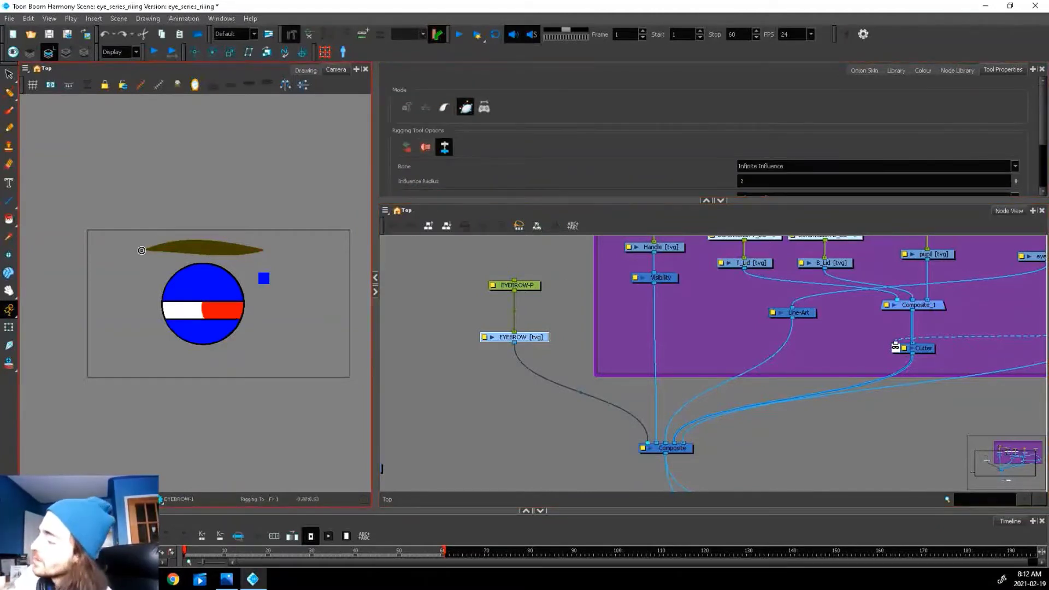
click(189, 249)
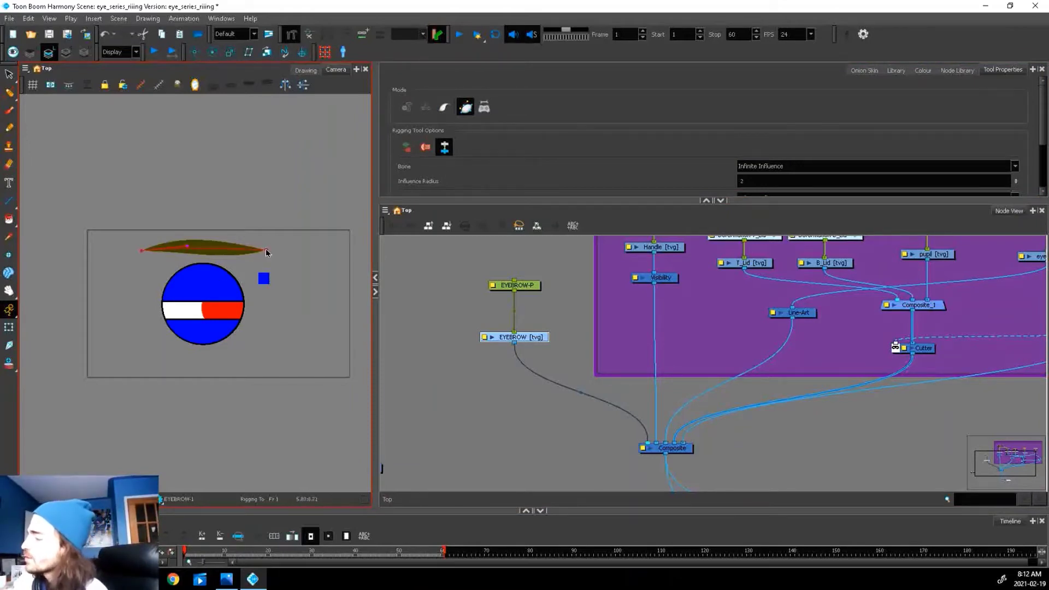
click(266, 251)
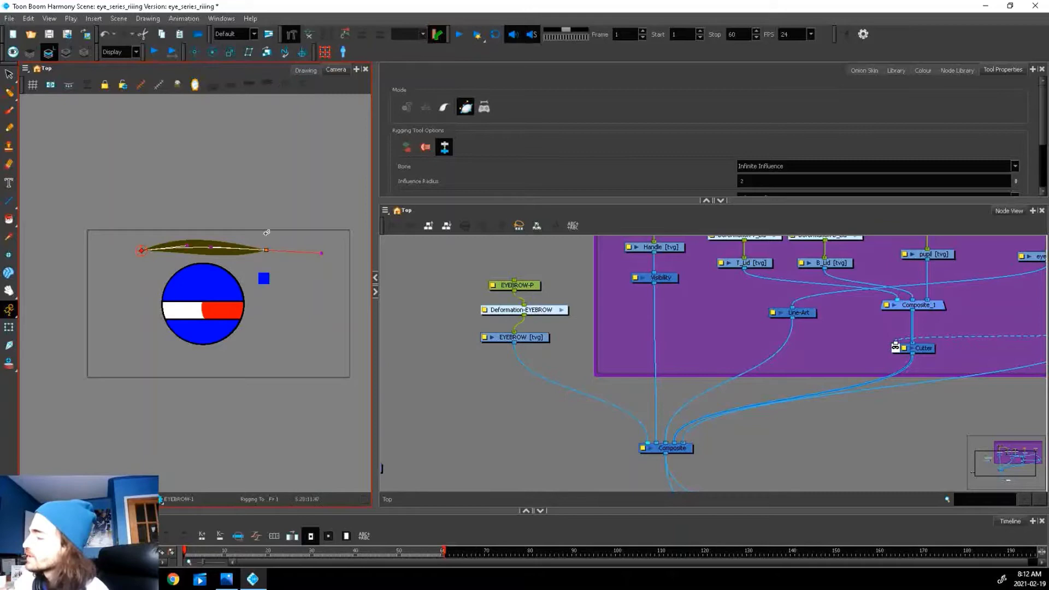
key(shift+t)
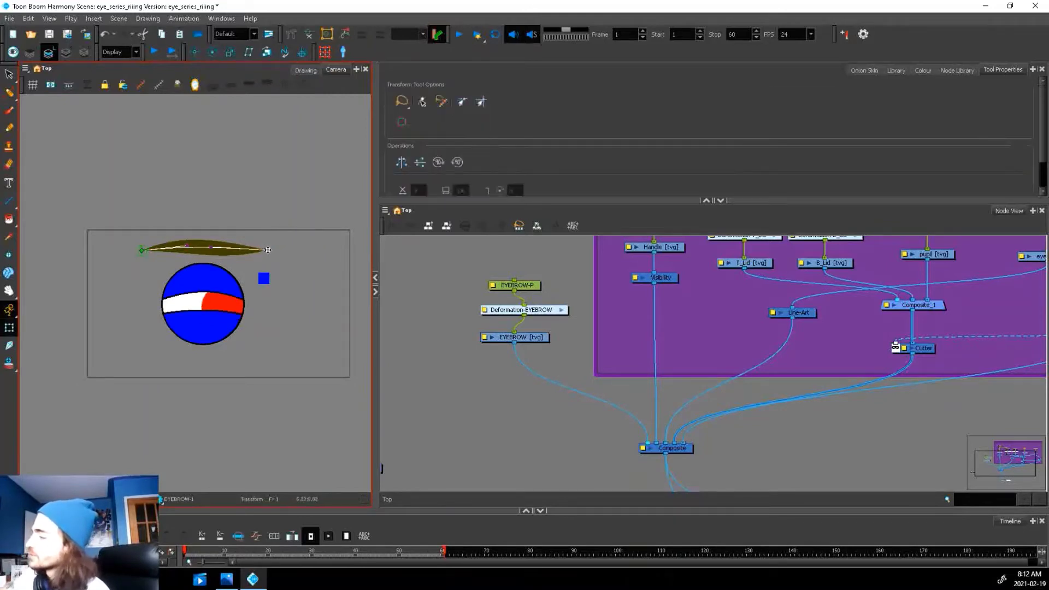
mouse_move(268, 250)
mouse_down()
mouse_move(265, 264)
mouse_move(265, 234)
mouse_move(260, 305)
mouse_move(264, 253)
mouse_up()
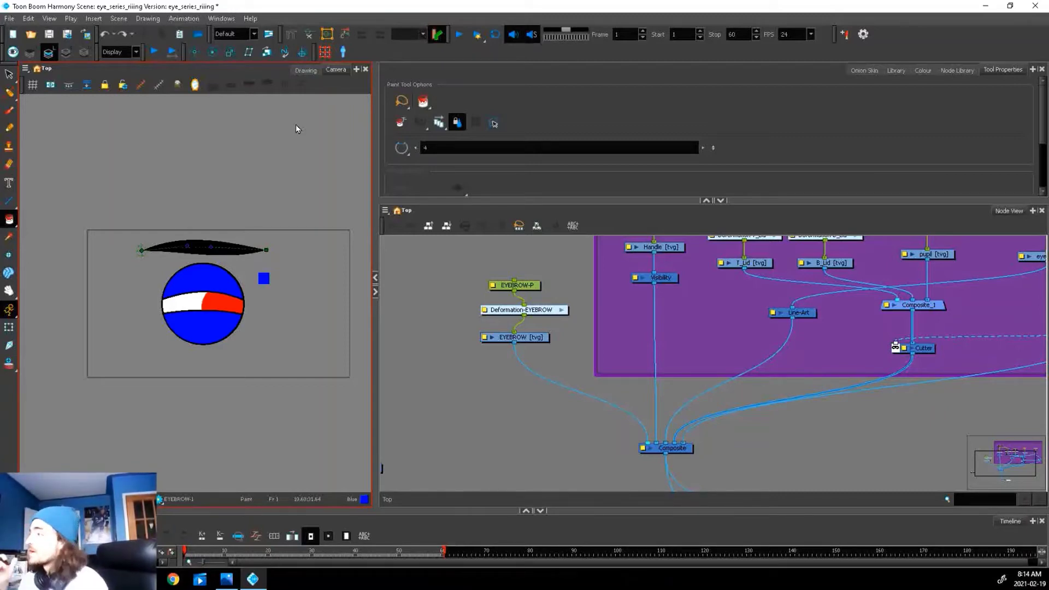
Step: Copy the eyebrow line in the Drawing view and paste it into the drawing's Underlay Art
click(306, 70)
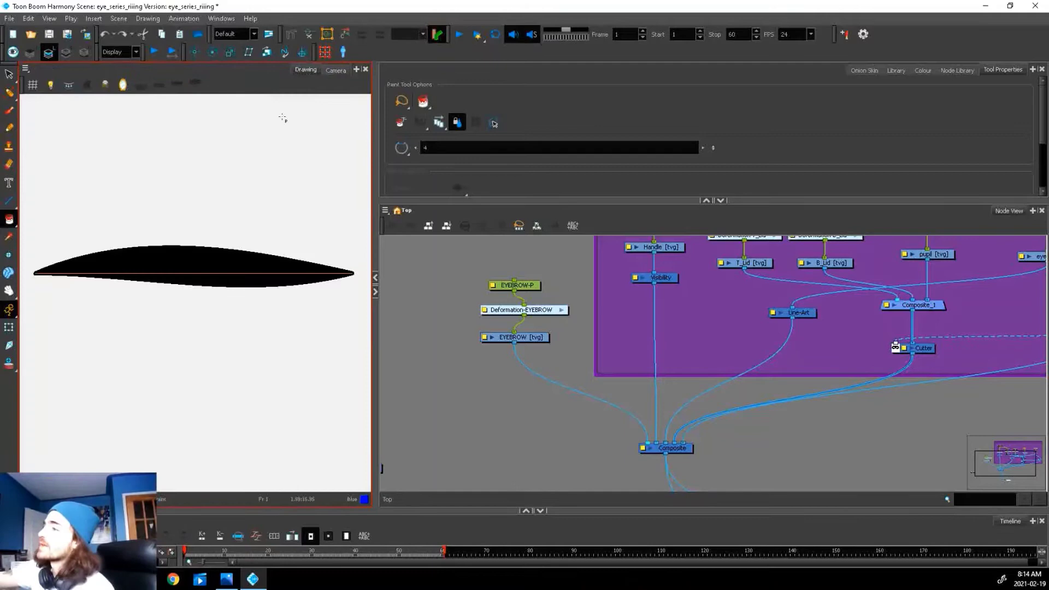
click(10, 74)
click(55, 271)
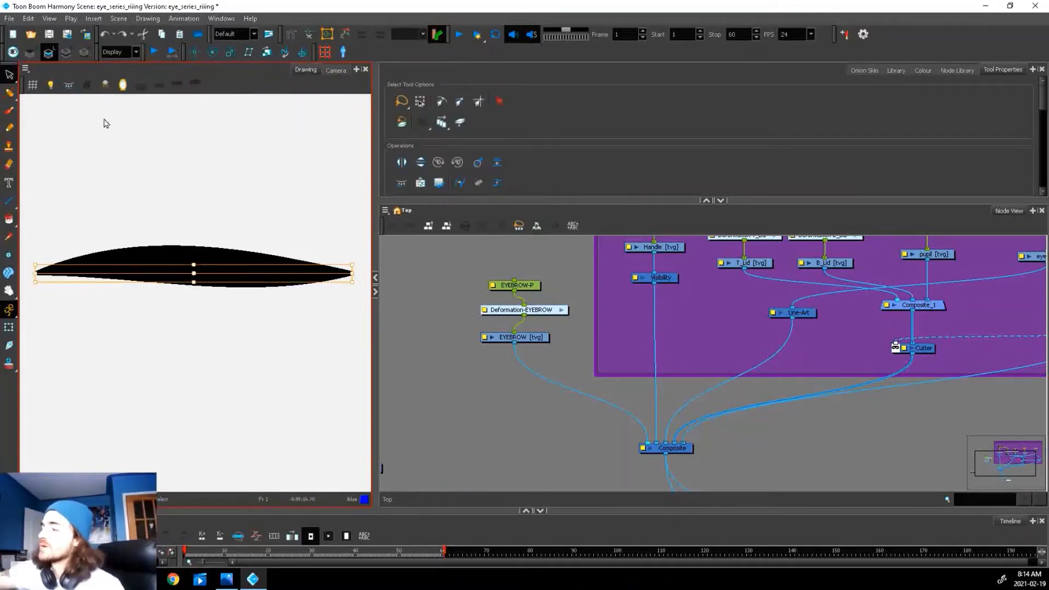
click(84, 52)
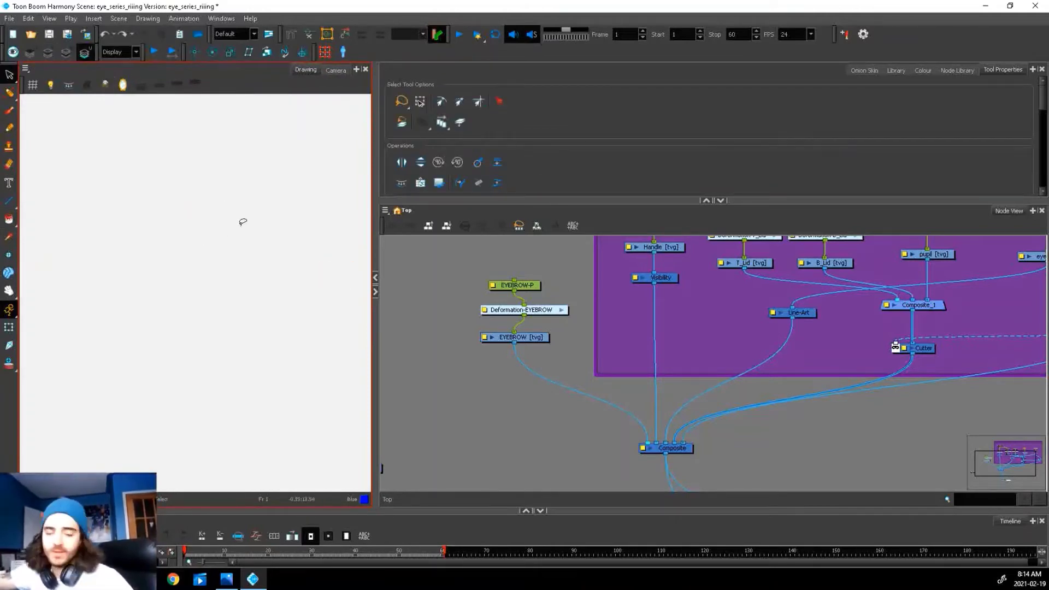
key(ctrl+v)
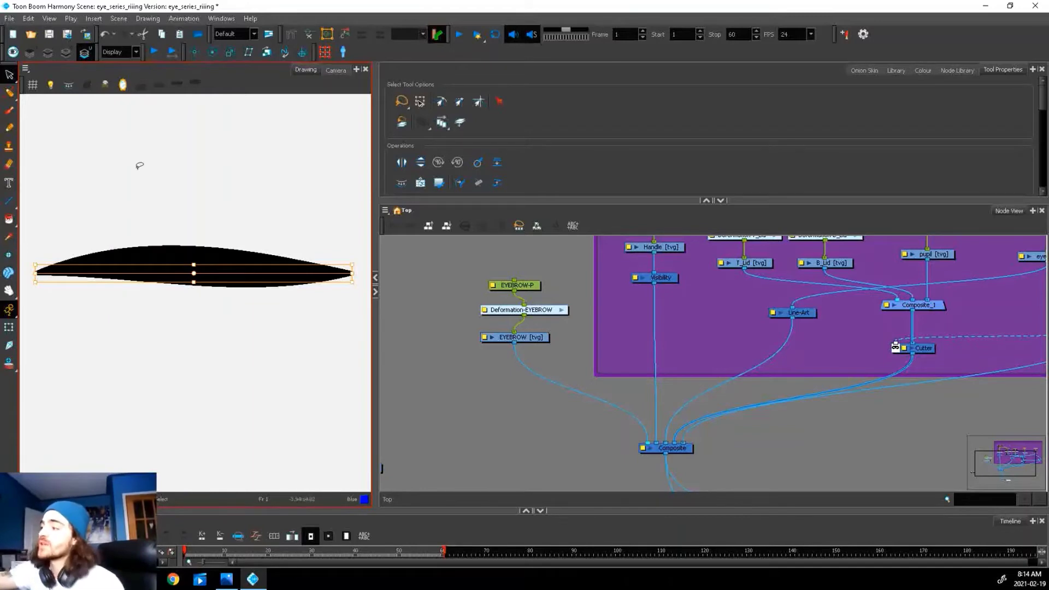
Step: Draw an invisible stroke arching high over the eyebrow, starting below its left tip and ending below its right tip
click(9, 218)
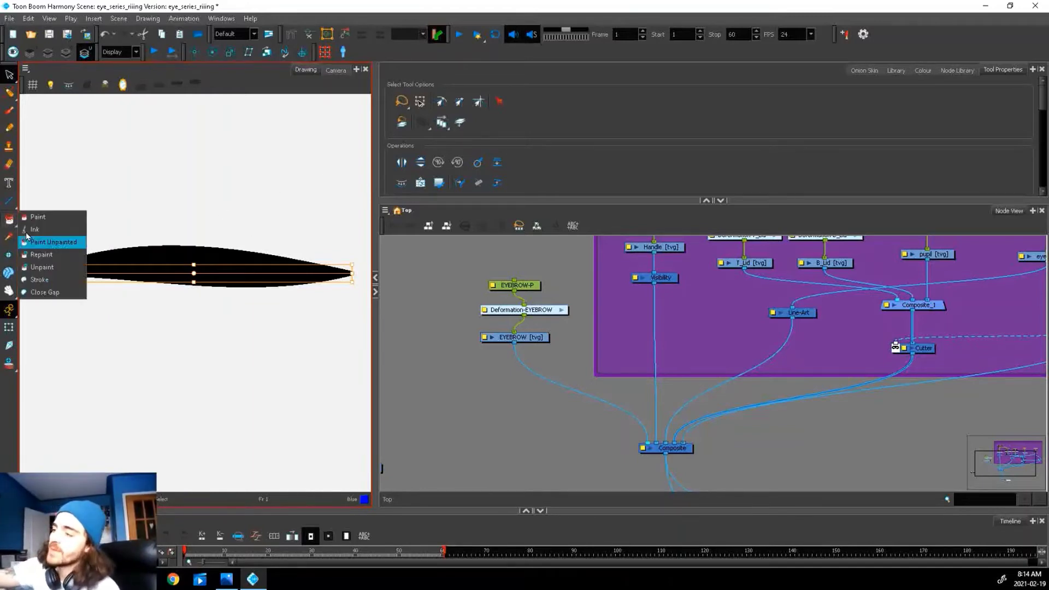
click(32, 282)
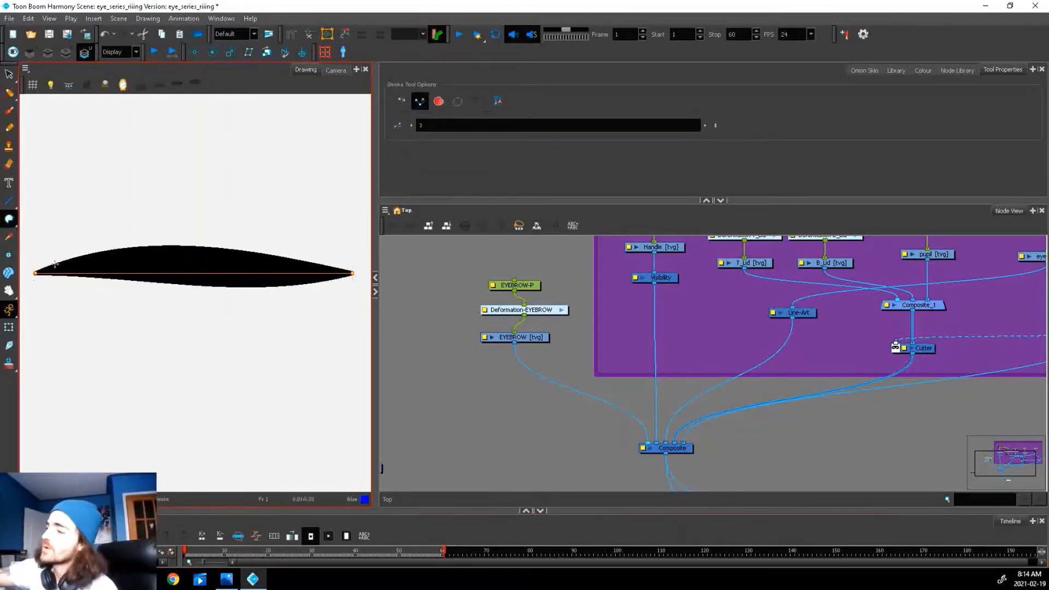
mouse_move(44, 292)
mouse_down()
mouse_move(40, 163)
mouse_move(88, 102)
mouse_up()
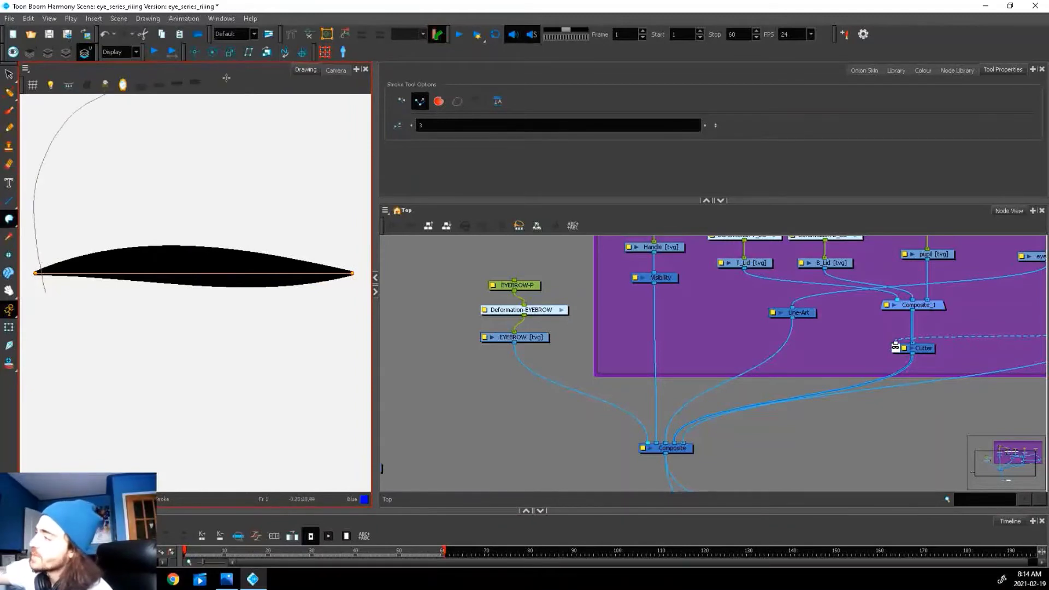
drag(351, 272, 320, 365)
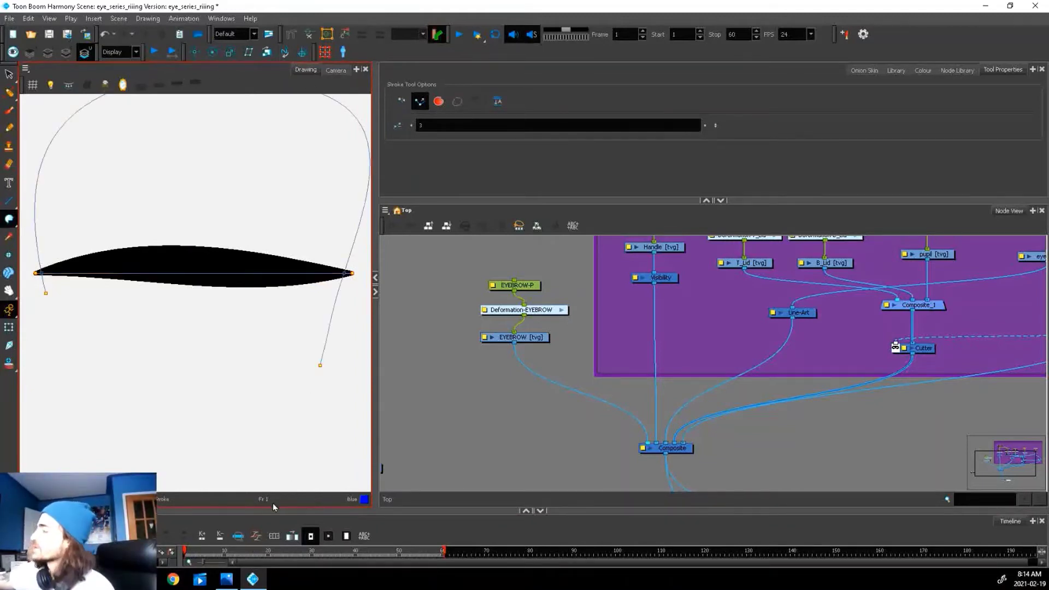
Step: Fill the area enclosed by the stroke and the eyebrow line with Blue using the Paint tool
click(923, 70)
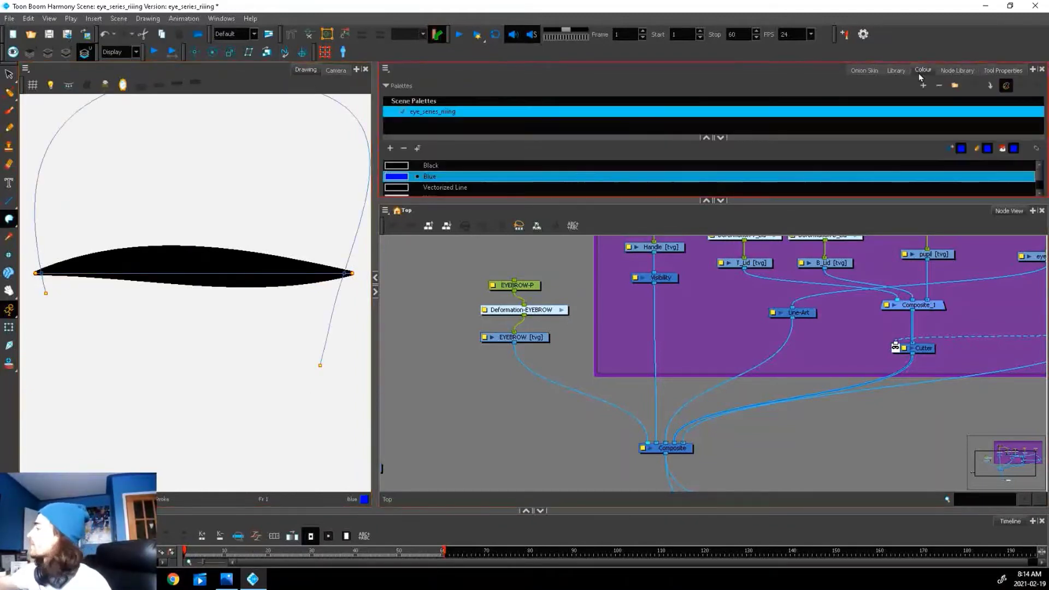
click(16, 223)
click(34, 218)
click(104, 219)
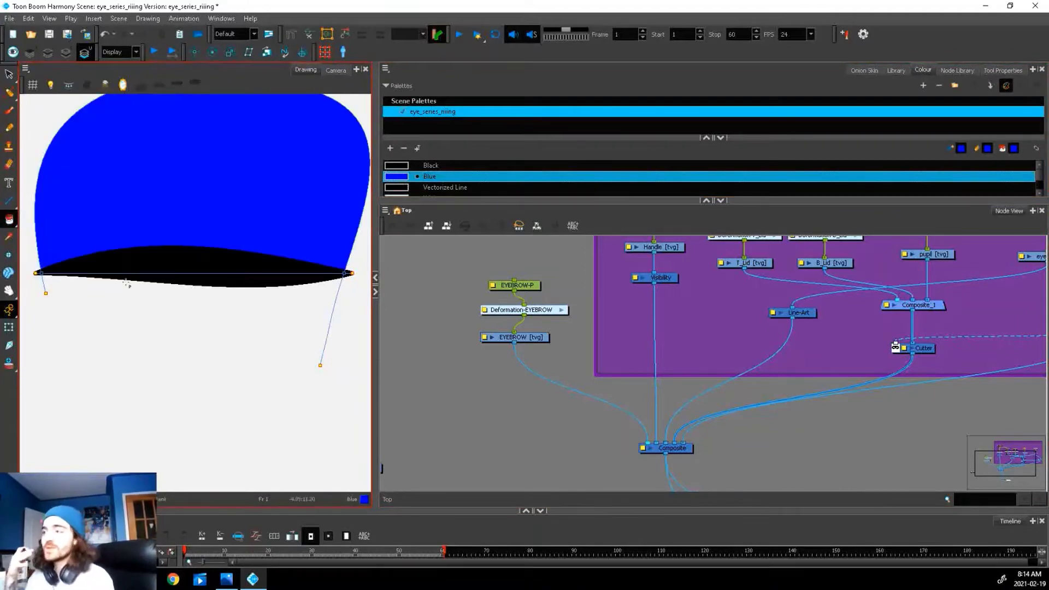
Step: Delete the pasted eyebrow line from the Underlay Art, leaving the blue shape
click(8, 74)
click(213, 276)
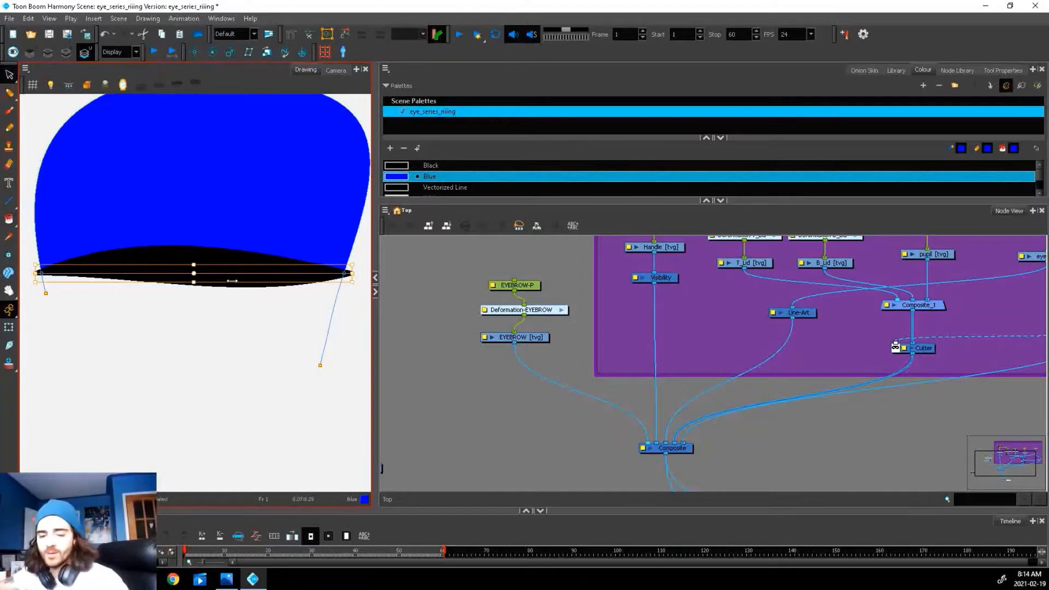
key(Delete)
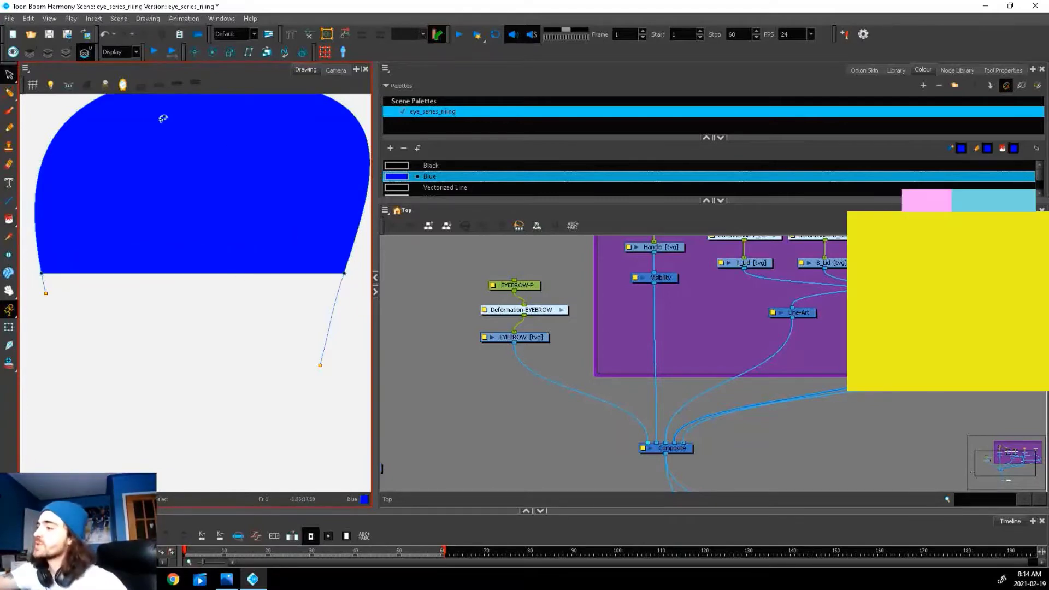
Step: Move the eyebrow with its blue underlay down over the upper half of the eye in the Camera view
click(337, 71)
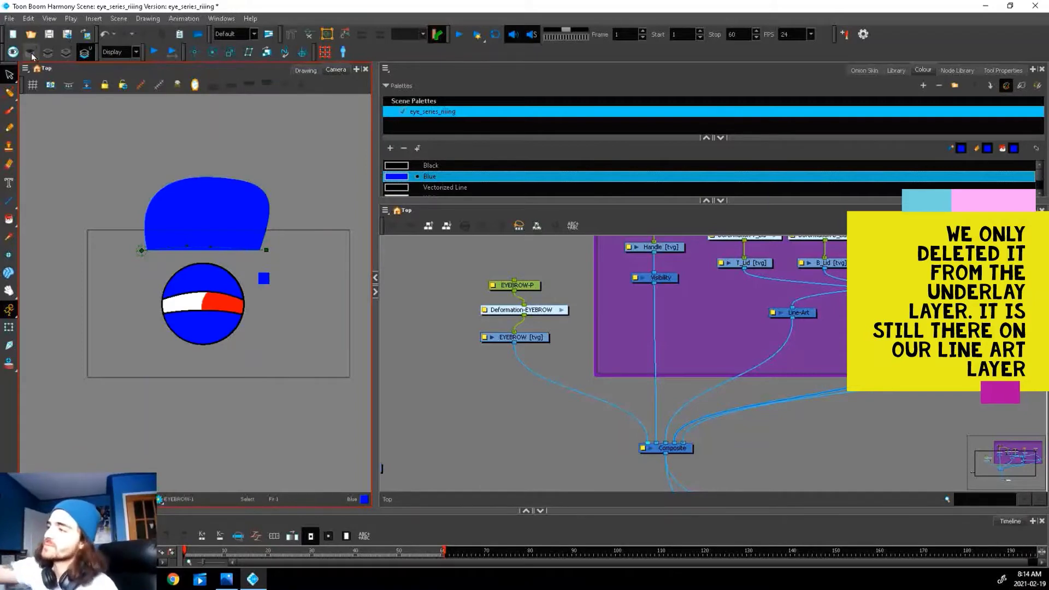
click(9, 328)
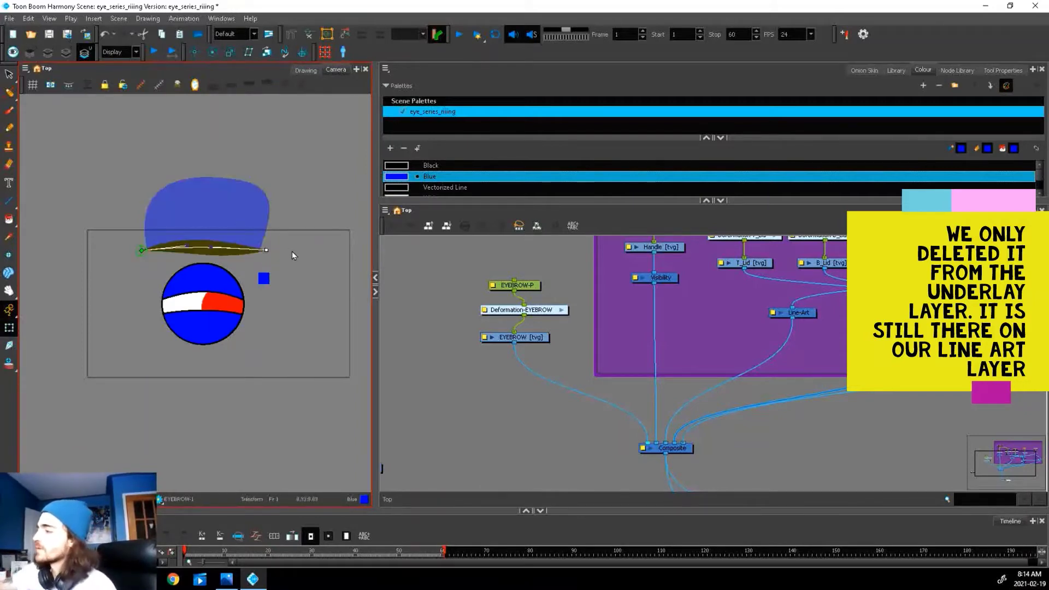
click(210, 218)
drag(210, 218, 205, 266)
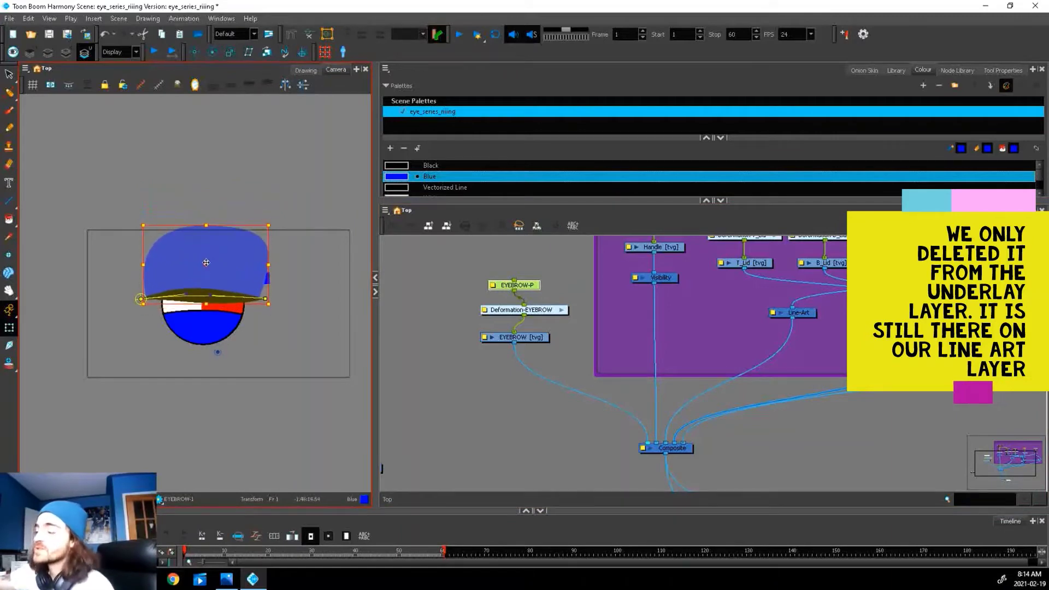
Step: Undo the last move of the eyebrow over the eye
key(ctrl+z)
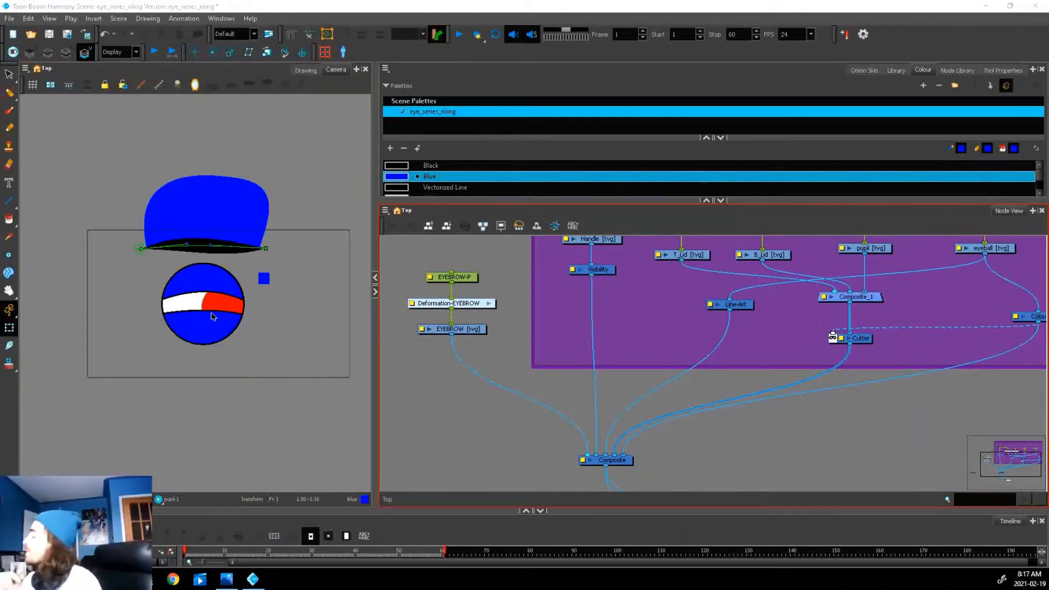
Step: Duplicate the Composite_1 node that gathers the eyelids and pupil
click(870, 302)
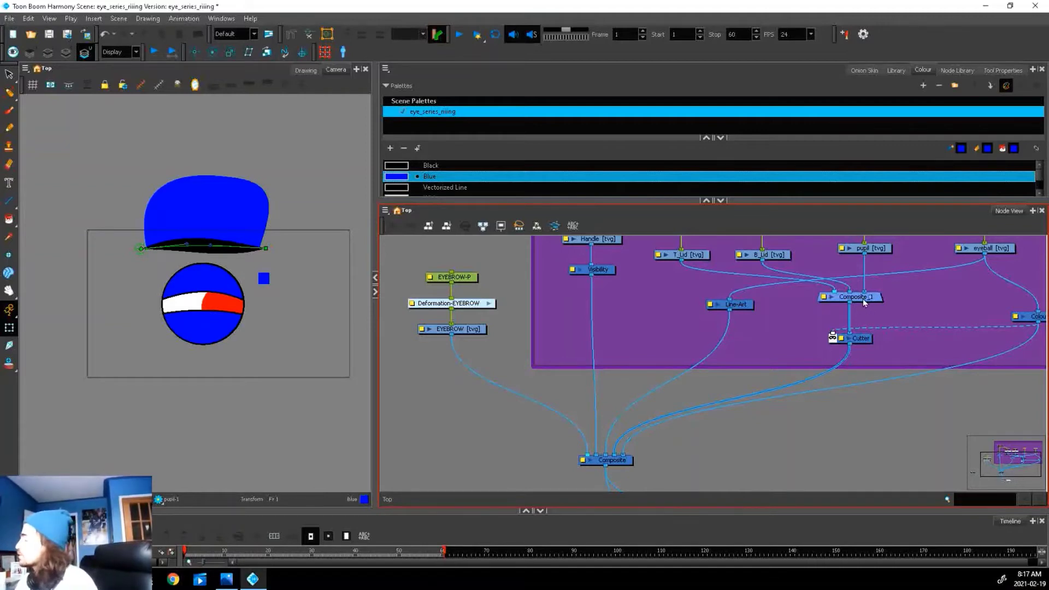
click(653, 263)
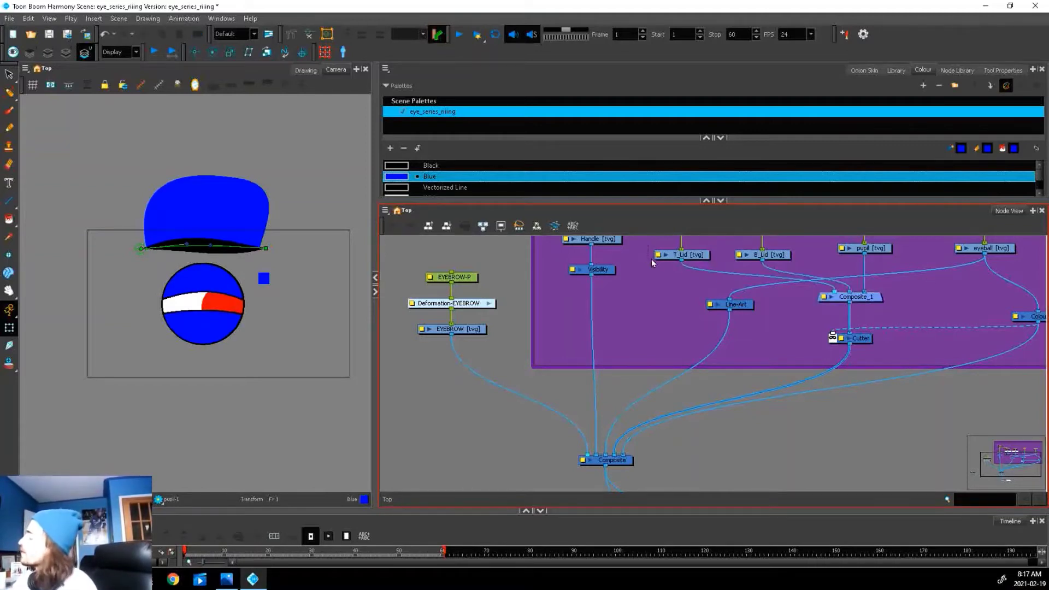
drag(871, 270, 886, 270)
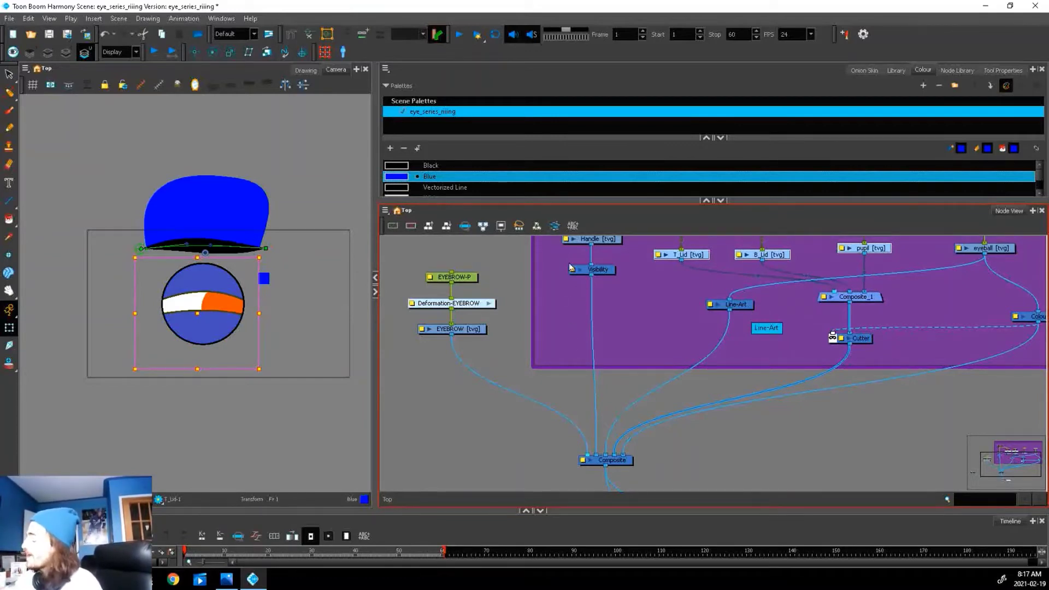
click(881, 388)
click(874, 299)
key(ctrl+c)
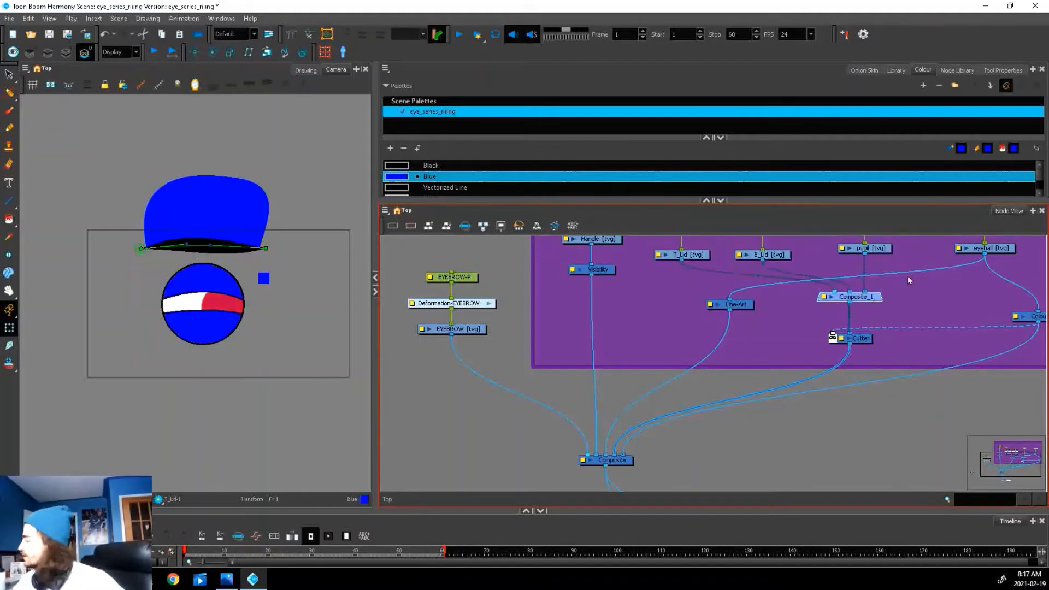
key(ctrl+v)
Step: Route the eye's Visibility, Line-Art, Cutter and colour outputs through the duplicated composite into the main Composite
drag(937, 299, 587, 420)
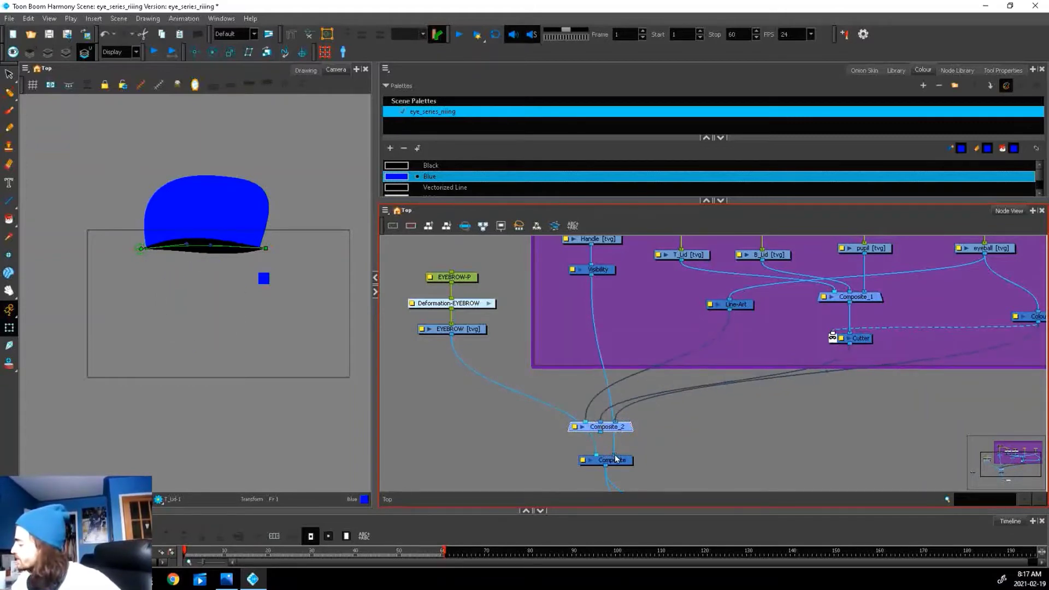
drag(615, 455, 586, 420)
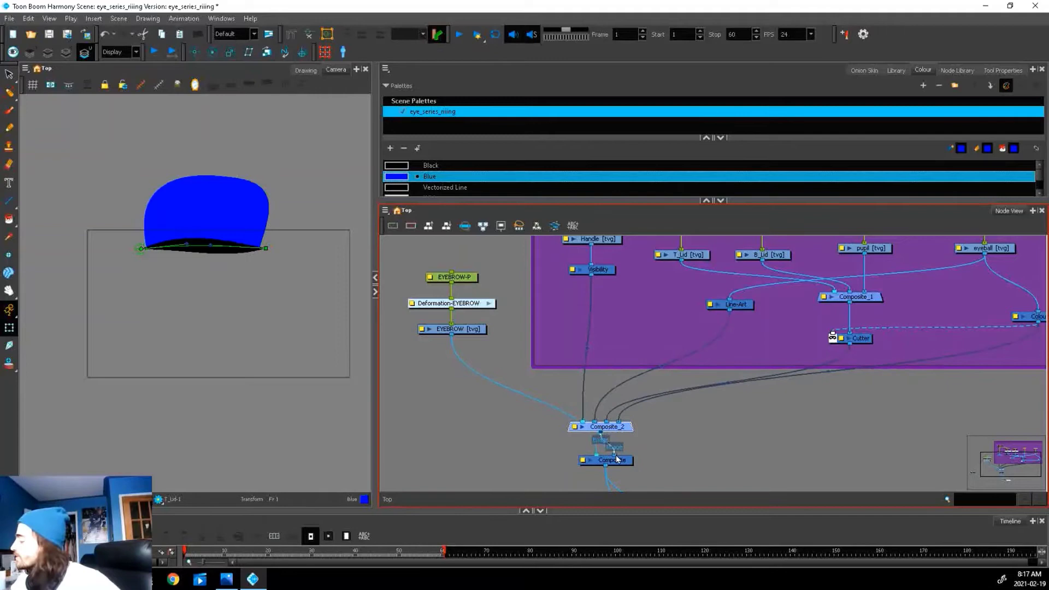
drag(615, 454, 644, 419)
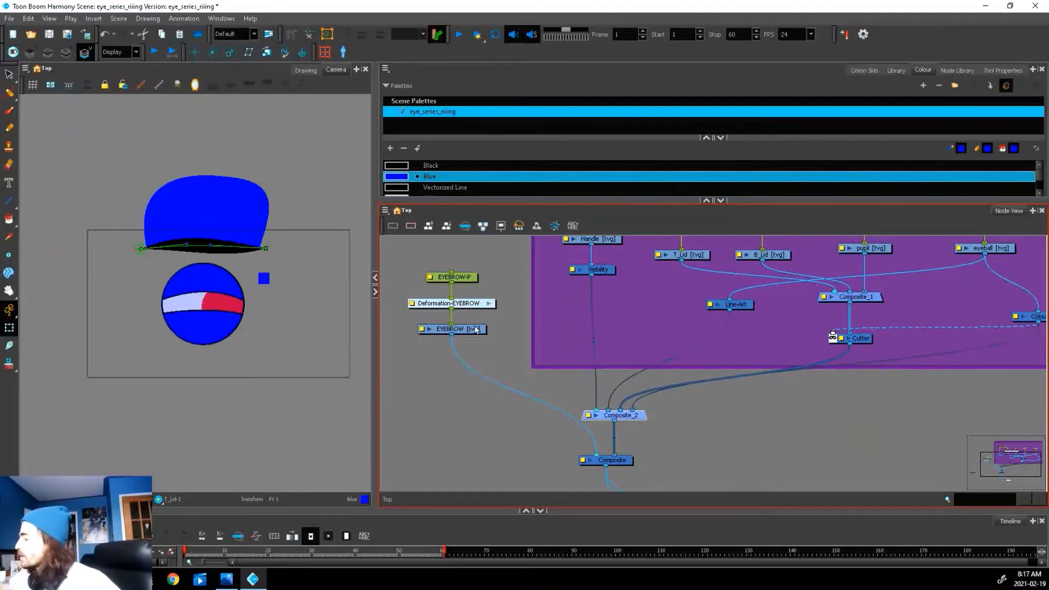
Step: Duplicate the Cutter node and insert the copy between Composite_2 and the main Composite
click(857, 339)
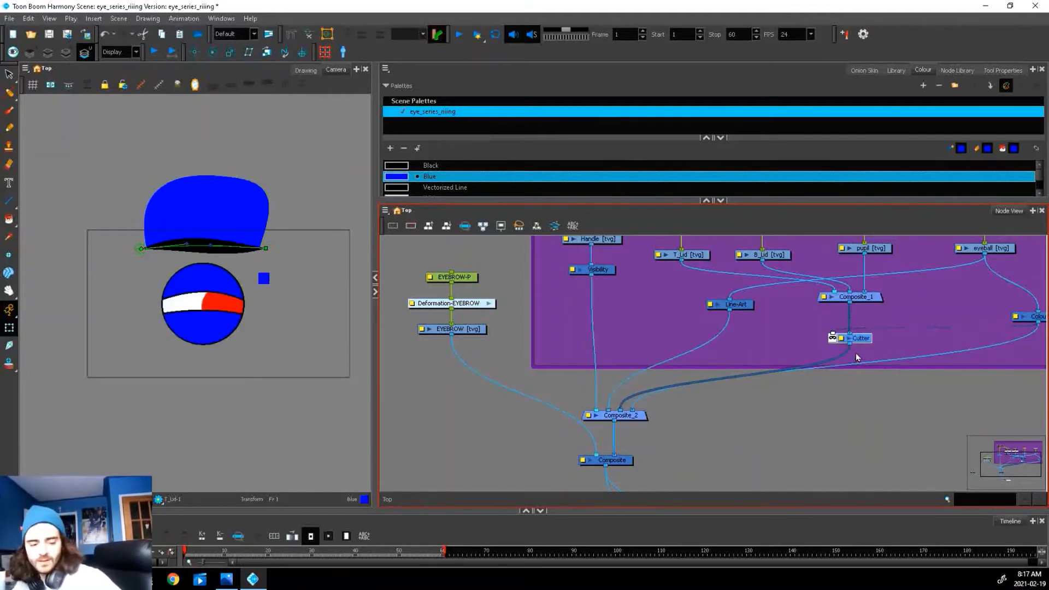
key(ctrl+v)
drag(896, 360, 646, 407)
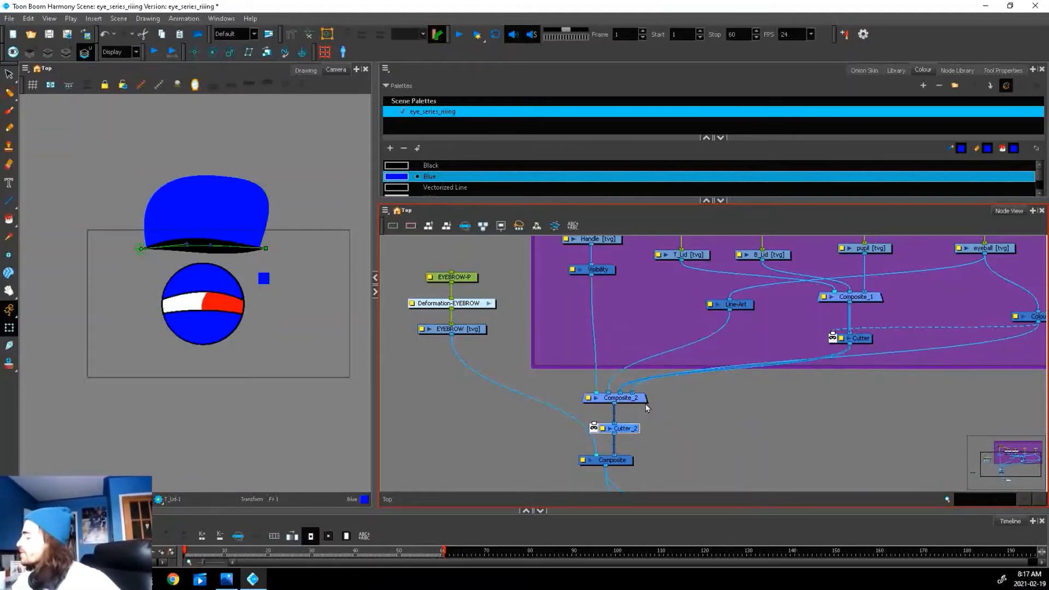
click(645, 403)
Step: Add an Underlay-Layer node and a Line-Art node from the node library and arrange them side by side beneath the EYEBROW drawing
drag(474, 107, 475, 413)
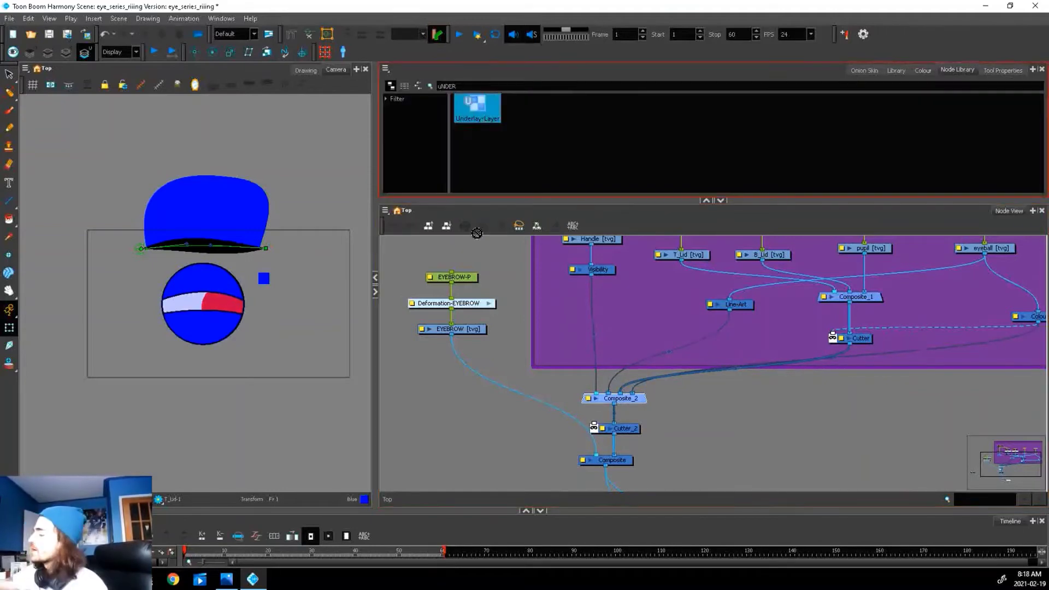
drag(459, 86, 426, 85)
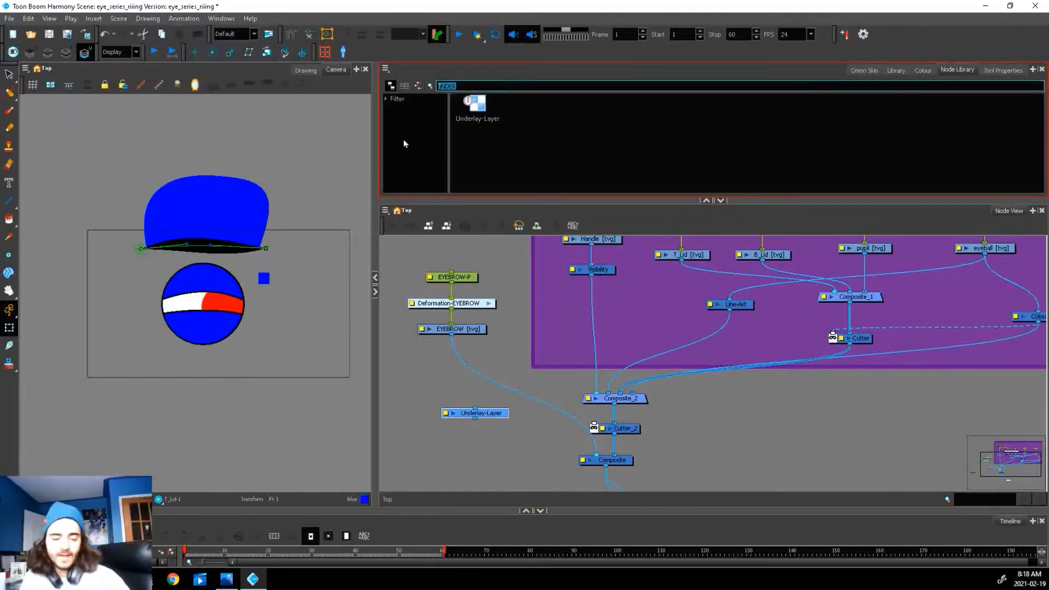
text(LINE)
click(544, 116)
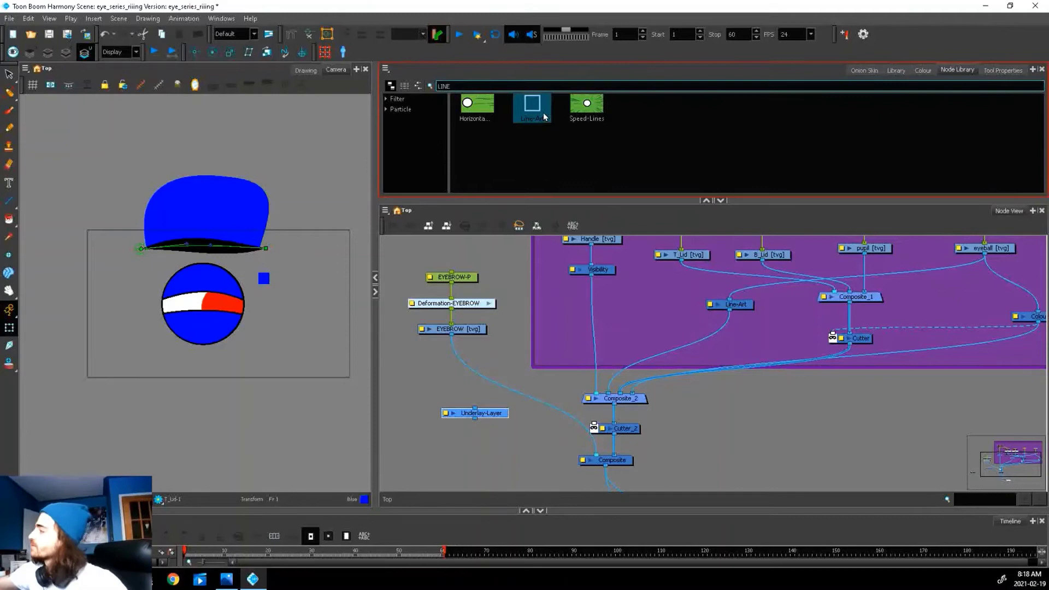
drag(544, 116, 403, 413)
drag(481, 413, 498, 393)
drag(412, 415, 428, 358)
drag(505, 394, 518, 376)
Step: Wire the EYEBROW drawing through Line-Art_1 to Composite and through Underlay-Layer to Cutter_2's matte port, removing its direct Composite connection
drag(470, 458, 583, 451)
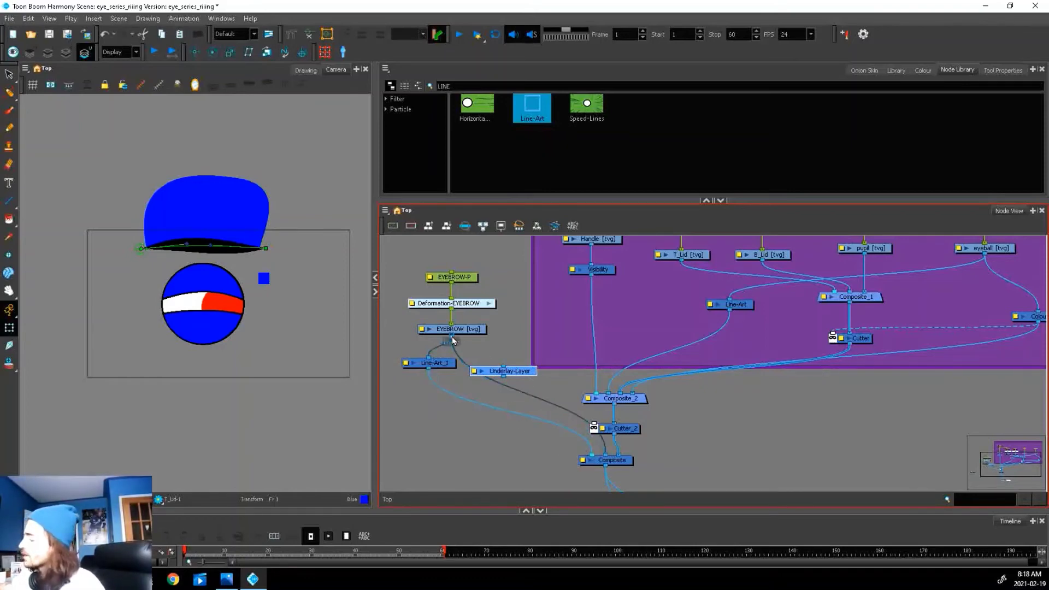
drag(500, 361, 501, 366)
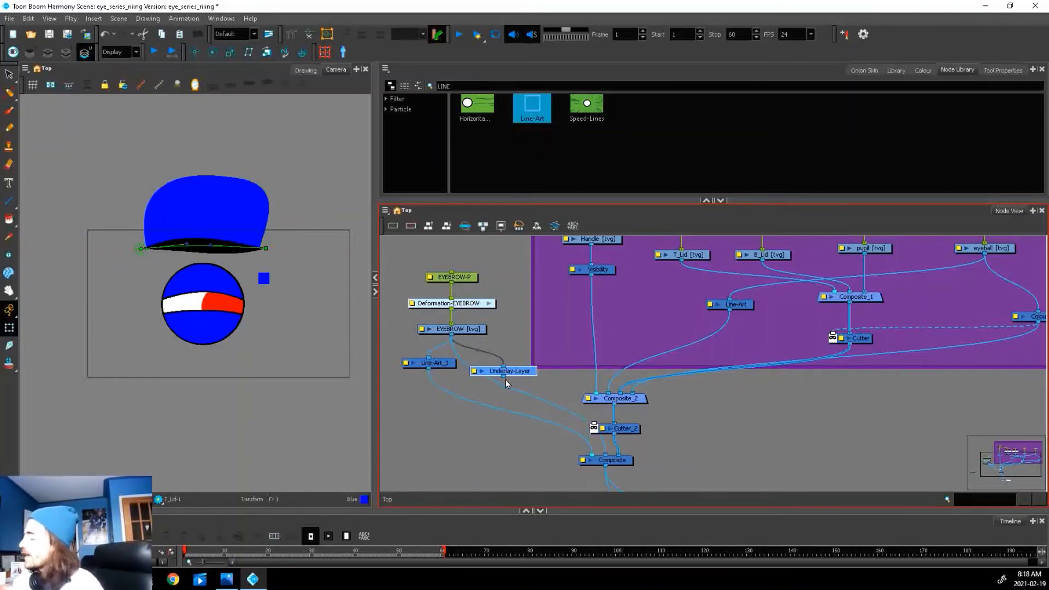
drag(504, 377, 605, 458)
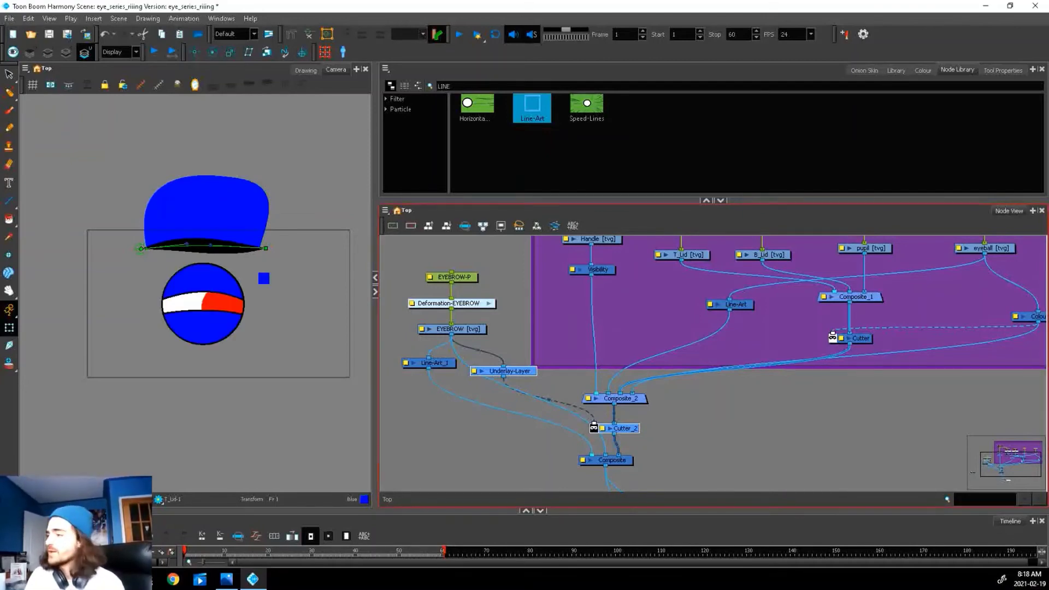
drag(601, 447, 381, 518)
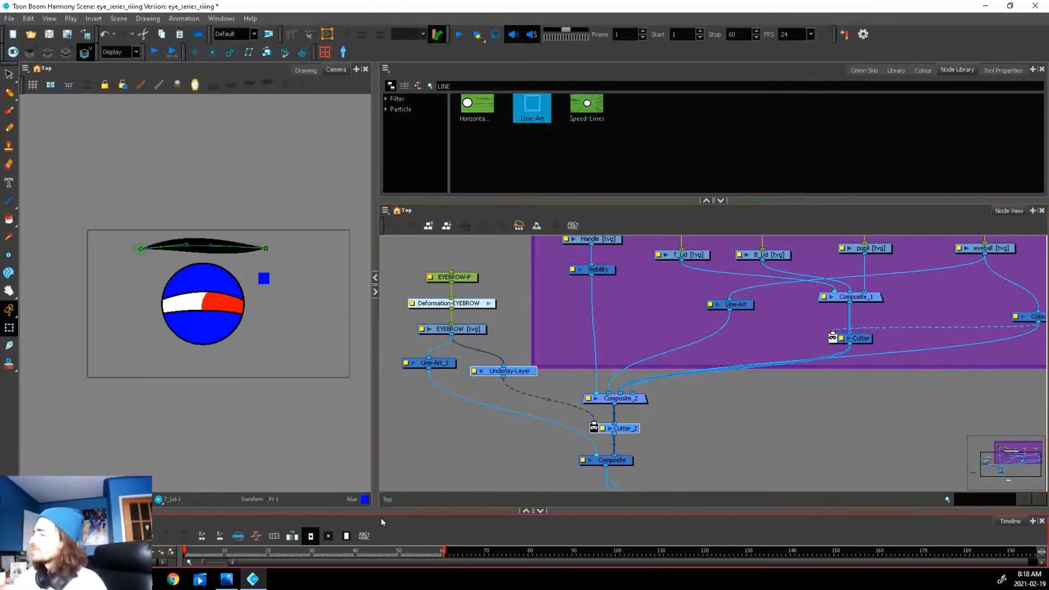
Step: Test the cut by moving the eyebrow peg down onto the eye and bending the eyebrow's right end downward
click(452, 277)
drag(213, 213, 211, 242)
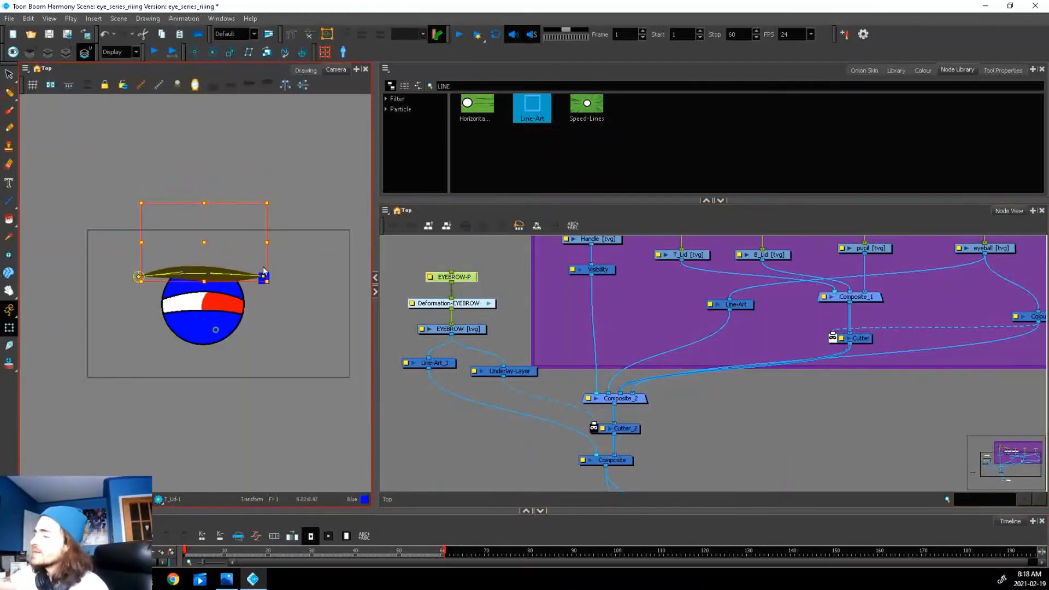
drag(264, 276, 247, 300)
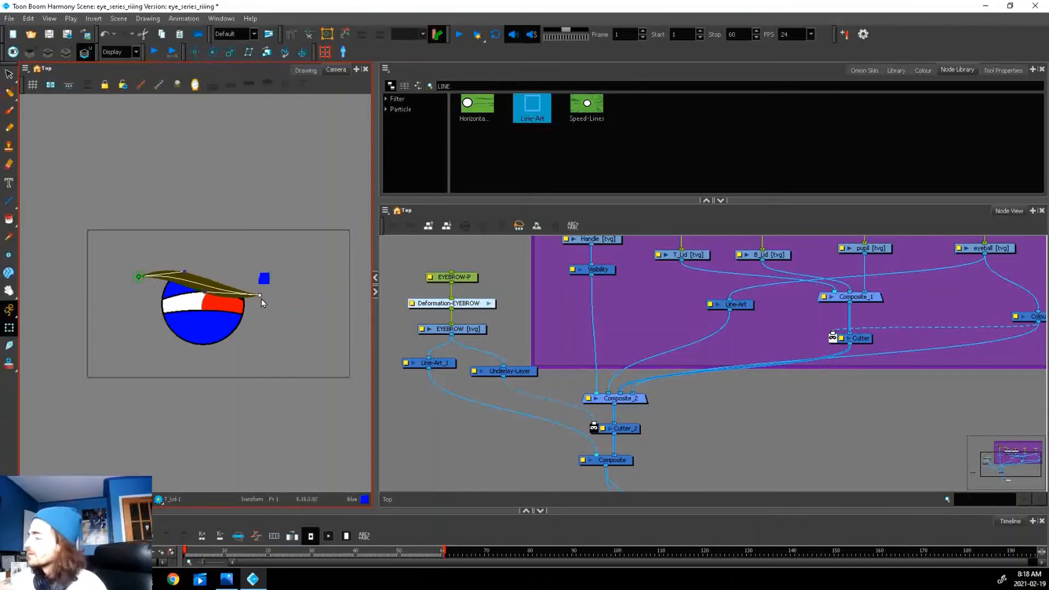
Step: Reconnect the handle's Visibility node directly to the main Composite, bypassing Composite_2
drag(596, 393, 592, 456)
Step: Reshape the eyebrow's curve deformer into an arch, raising its right end and middle and lowering its left end
mouse_move(247, 295)
mouse_down()
mouse_move(287, 303)
mouse_move(263, 294)
mouse_up()
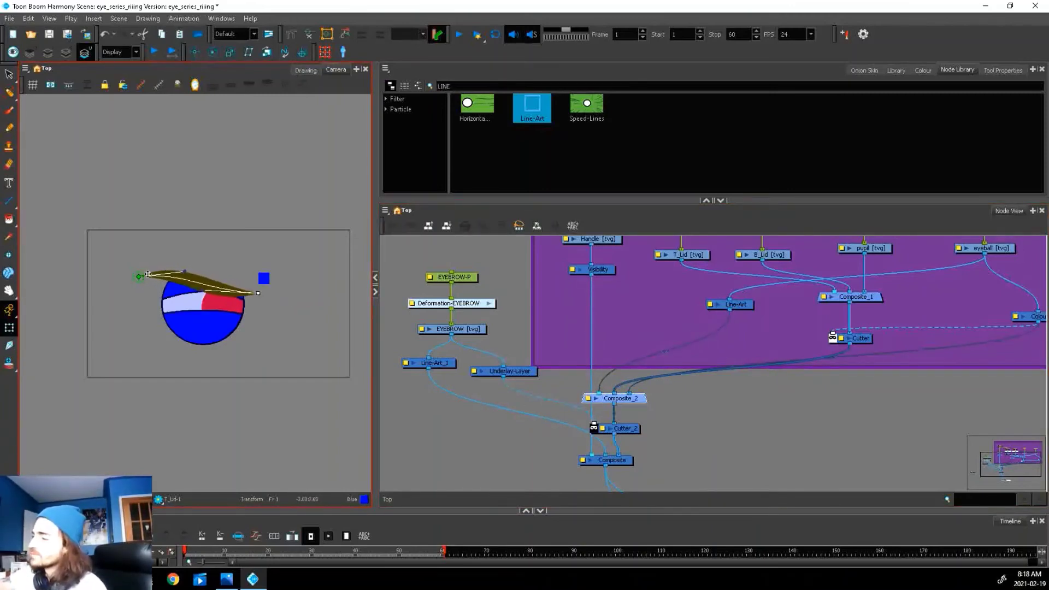
drag(186, 262, 187, 259)
drag(258, 293, 258, 263)
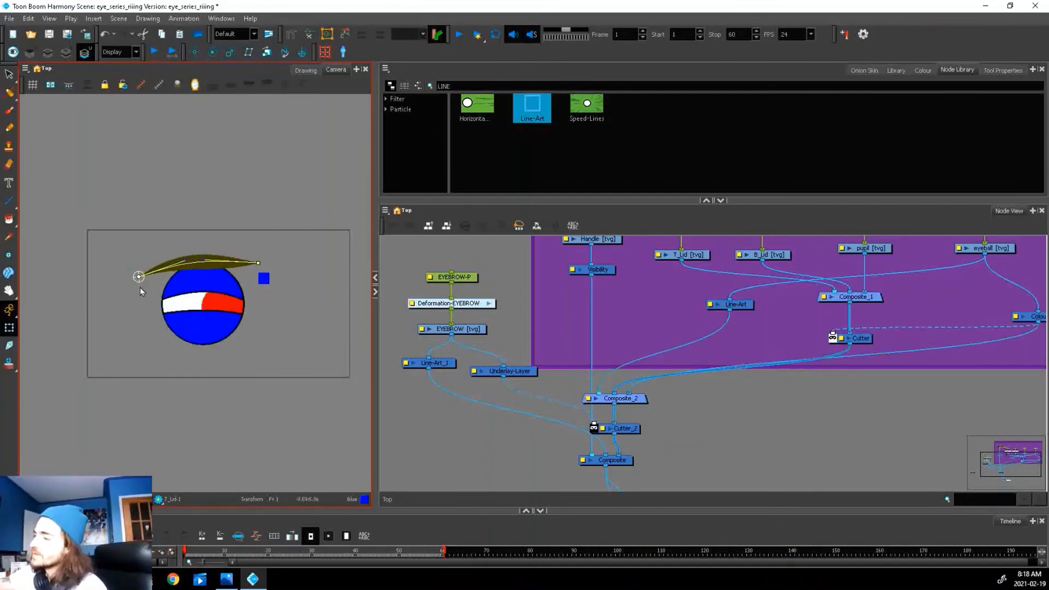
drag(139, 277, 167, 263)
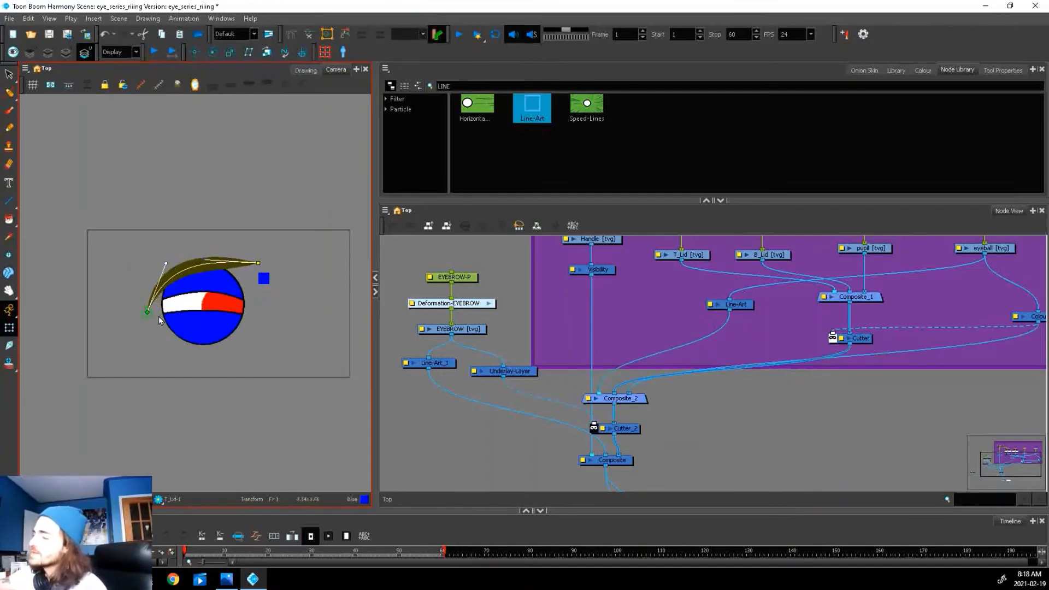
drag(147, 312, 147, 292)
drag(203, 261, 196, 256)
click(292, 297)
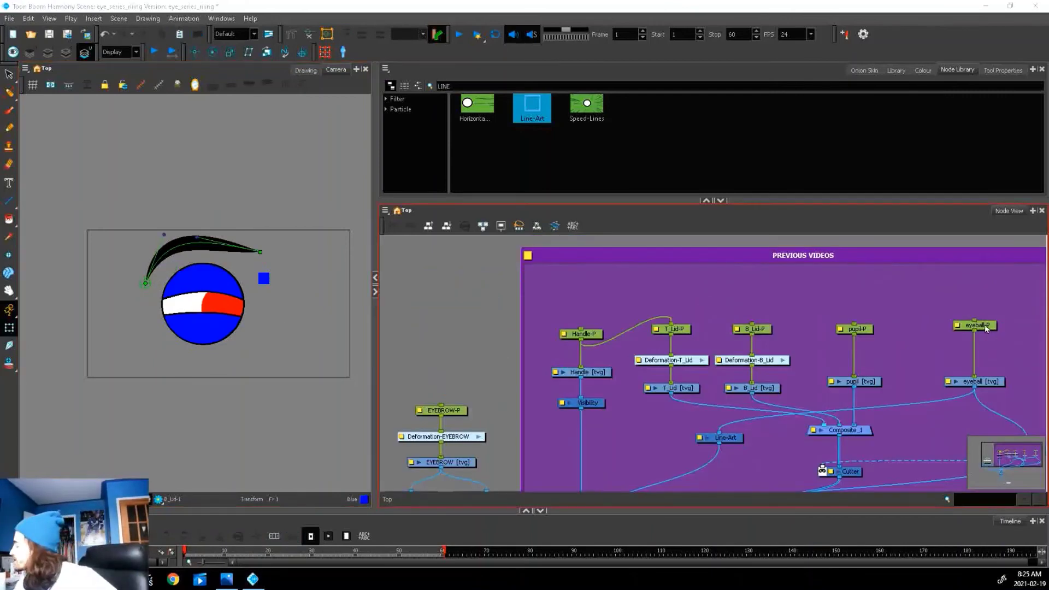
Step: Add a parent peg above eyeball-P and connect pupil-P, B_Lid-P, Handle-P and EYEBROW-P to it
click(986, 328)
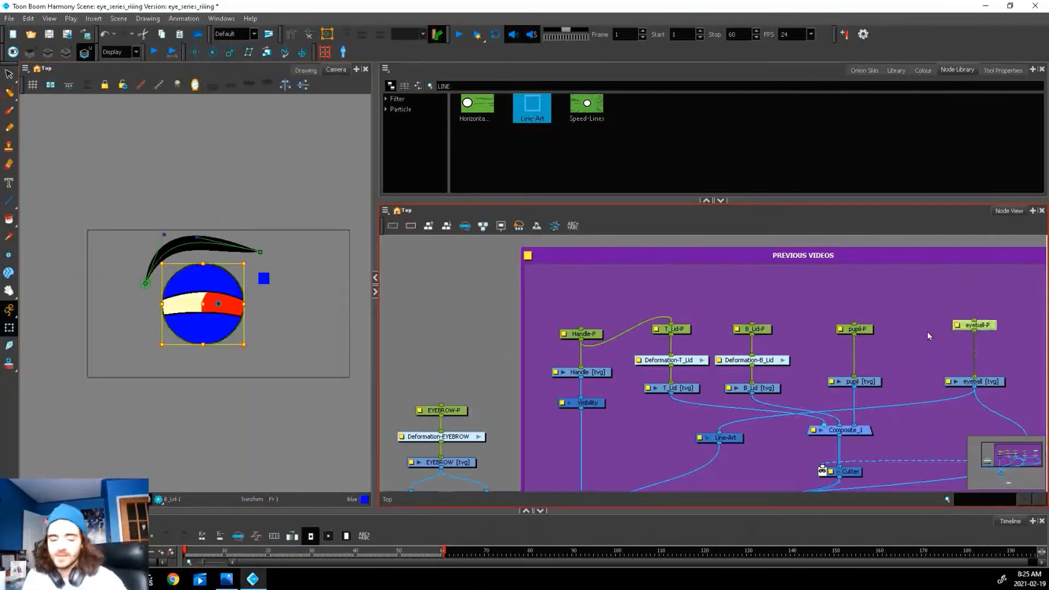
key(ctrl+p)
mouse_move(856, 323)
mouse_down()
mouse_move(922, 286)
mouse_move(977, 276)
mouse_up()
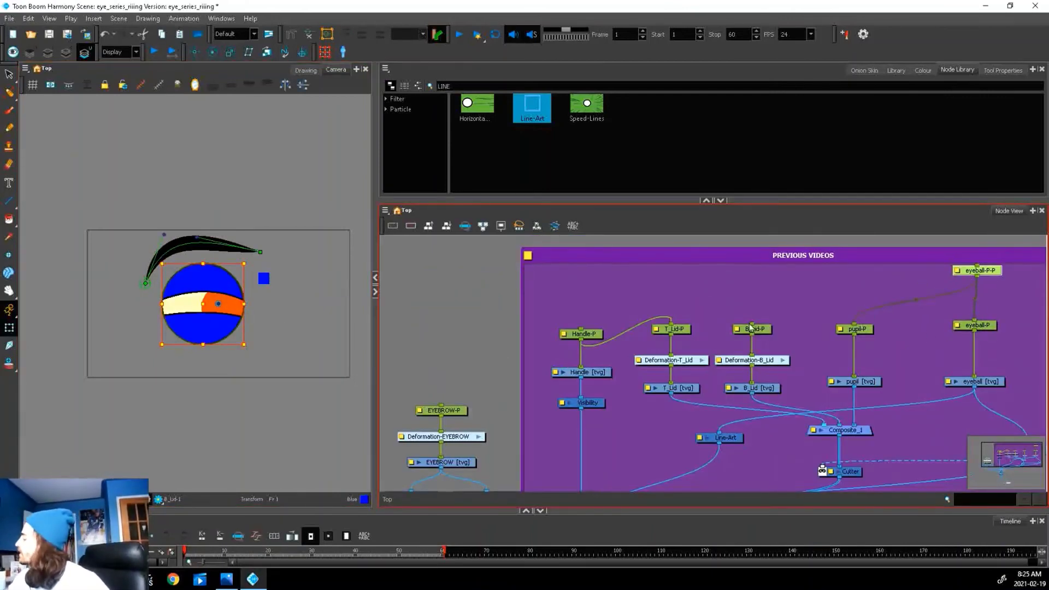
drag(752, 324, 977, 276)
drag(647, 303, 977, 276)
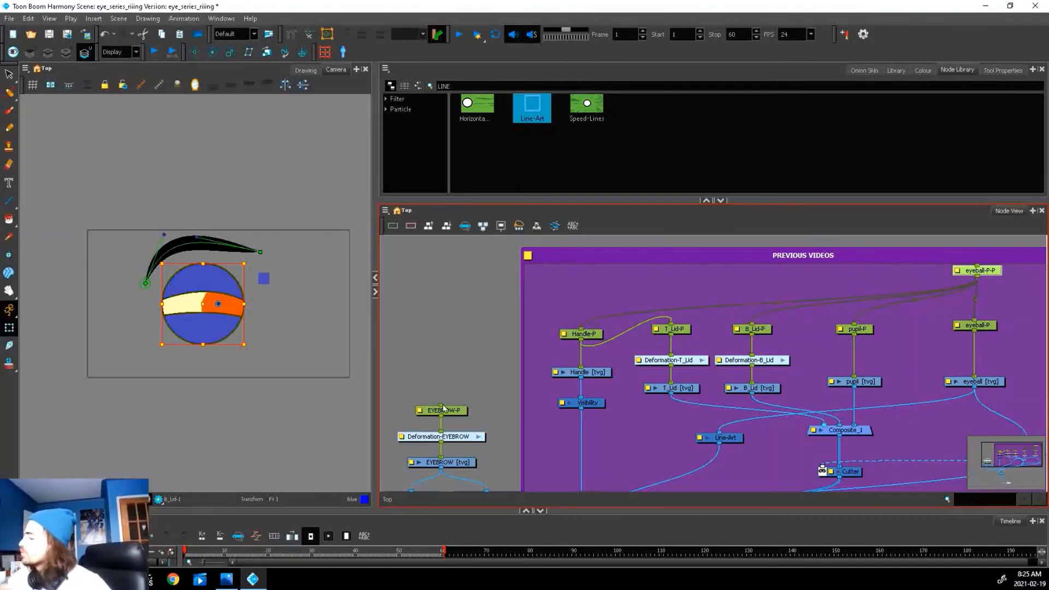
drag(440, 405, 1003, 276)
Step: Move the whole eye and eyebrow slightly right and down with the eyeball-P-P peg
click(978, 270)
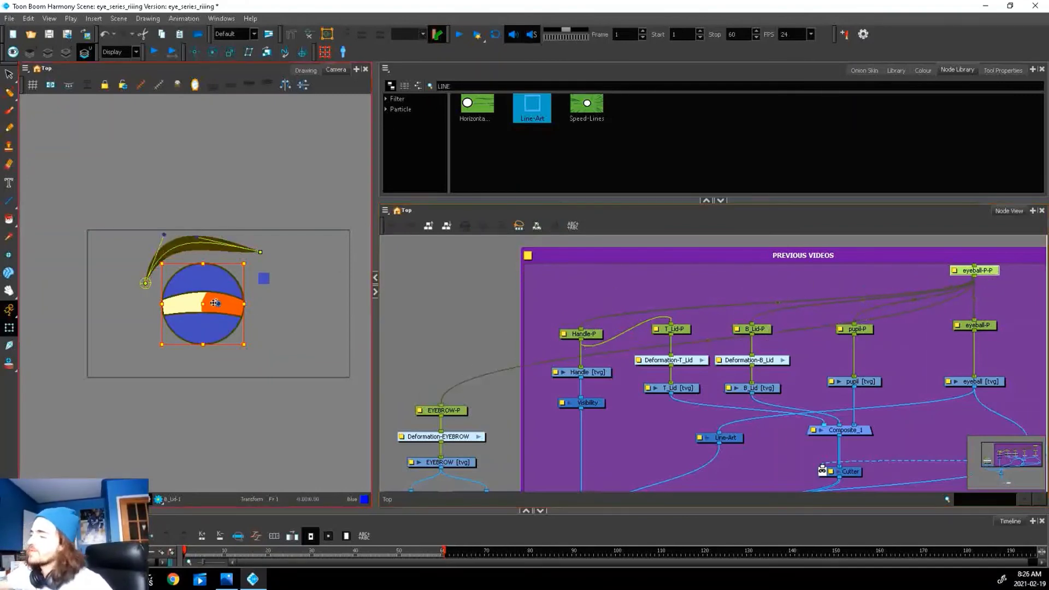
mouse_move(200, 305)
mouse_down()
mouse_move(227, 322)
mouse_move(216, 309)
mouse_up()
click(267, 324)
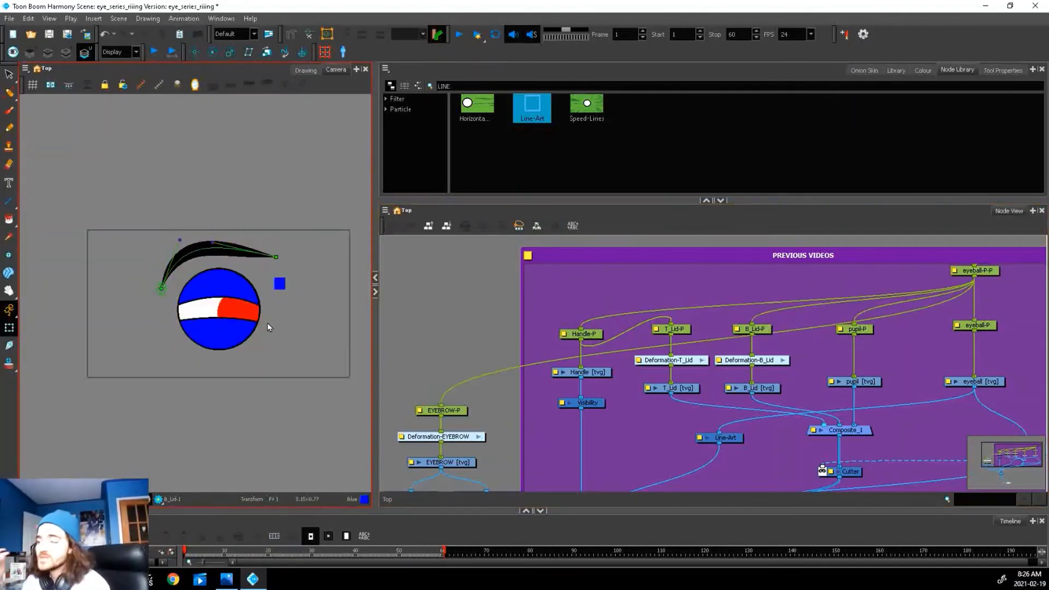